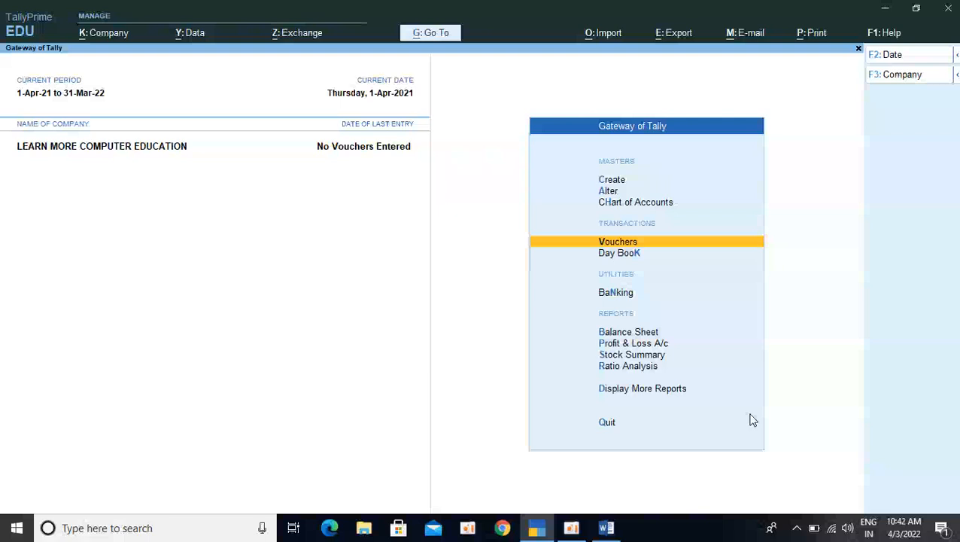
Review the purchase transactions in the TALLY NOTES Word document, then return to TallyPrime
key(alt+Tab)
key(alt+Tab)
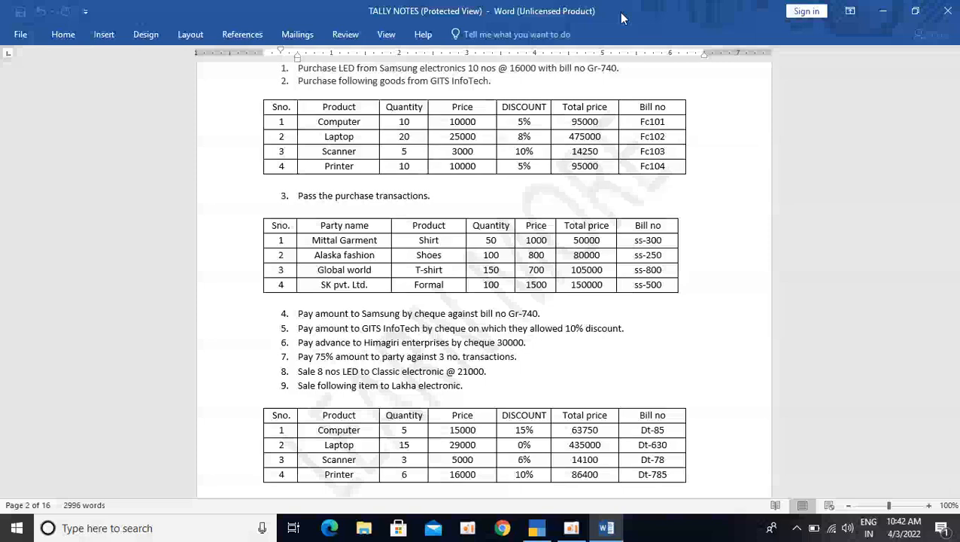
key(alt+Tab)
key(alt+Tab)
key(alt+Tab)
key(alt+Tab)
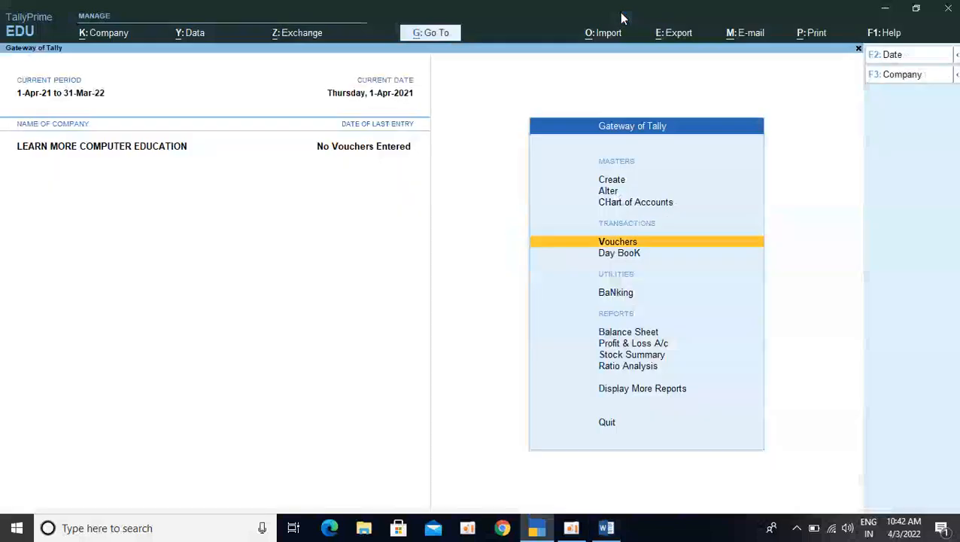
Open a new purchase voucher and enter supplier invoice number GR-740 with the date 1-Apr-21
click(618, 245)
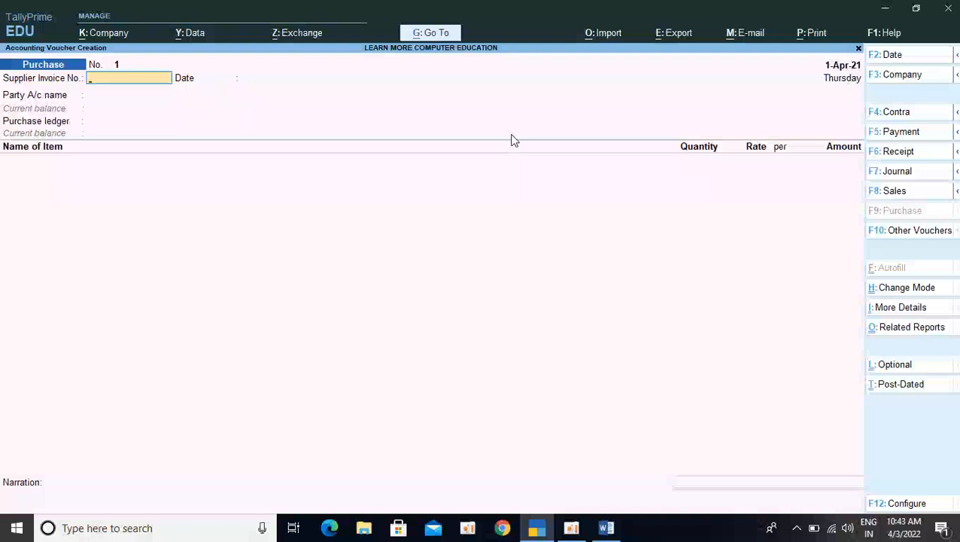
text(GR-740)
key(Return)
key(Return)
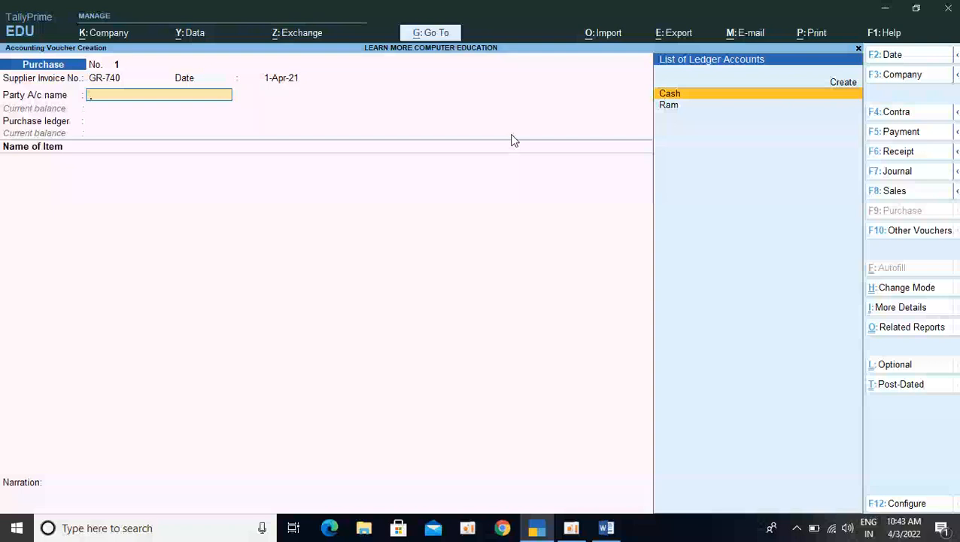
Create a party ledger named SAMSUNG ELECTRONIC from the voucher and place it under Sundry Creditors
key(alt+c)
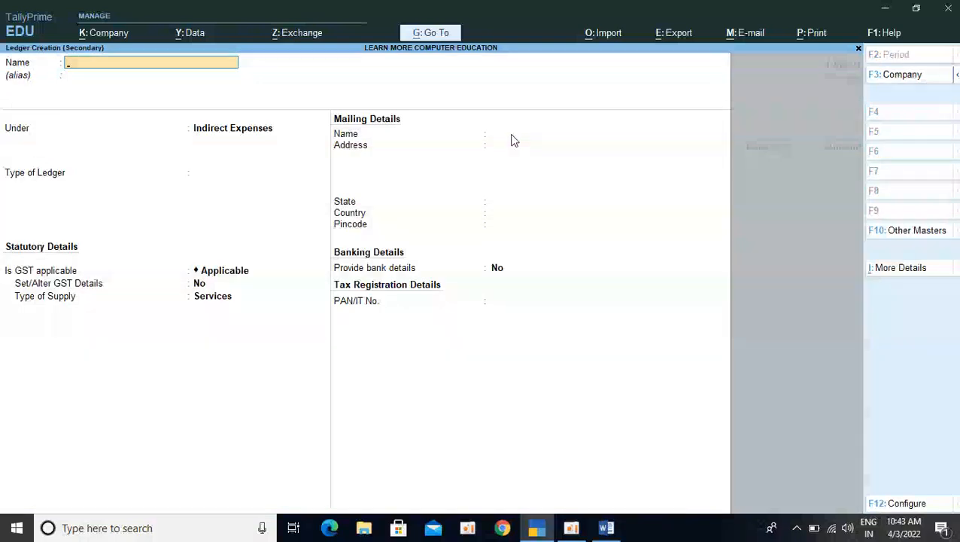
text(SAMSUNG ELECT)
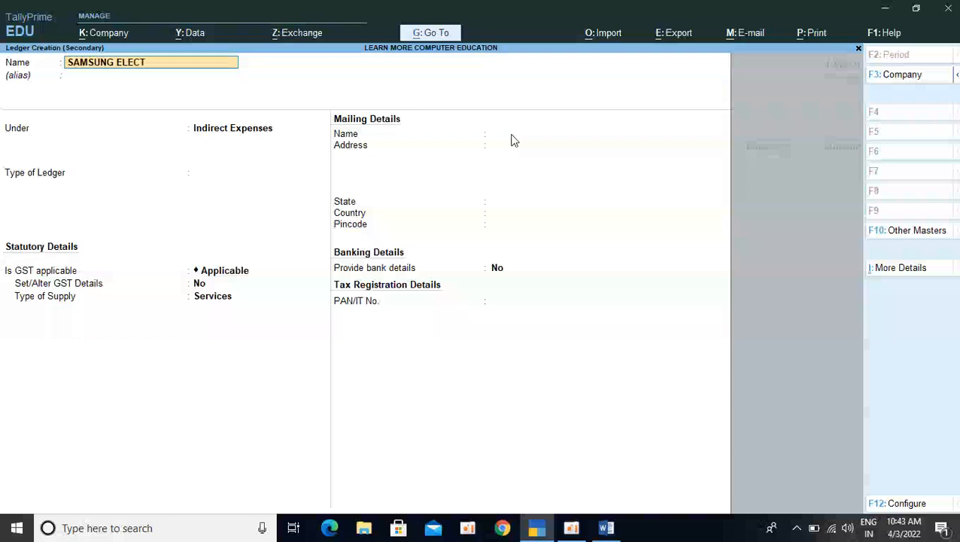
text(RONIC)
key(Return)
key(Return)
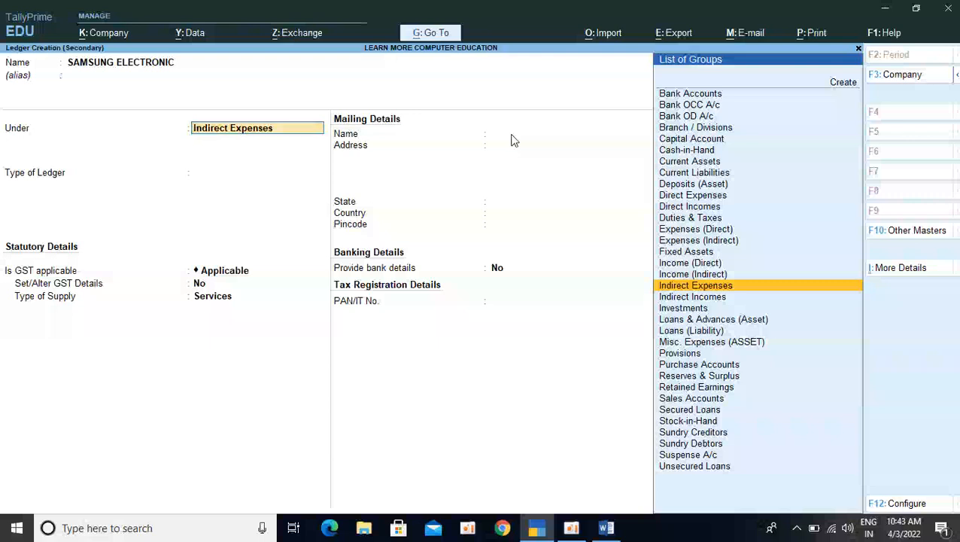
text(SU)
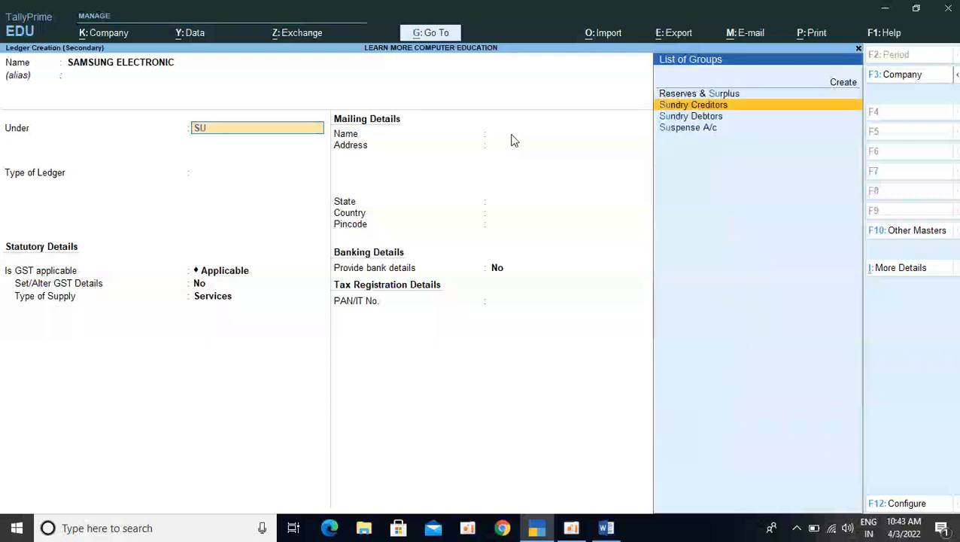
key(Return)
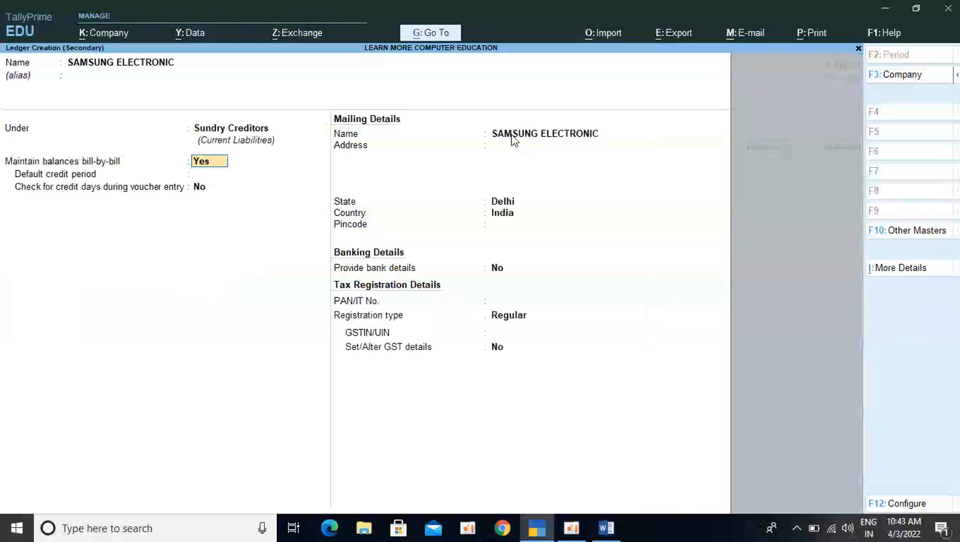
Keep the supplier ledger's bill-by-bill balances at Yes and its default mailing details, leaving the address and pincode blank
key(Return)
key(Return)
key(Return)
key(Return)
key(Return)
key(Return)
key(Return)
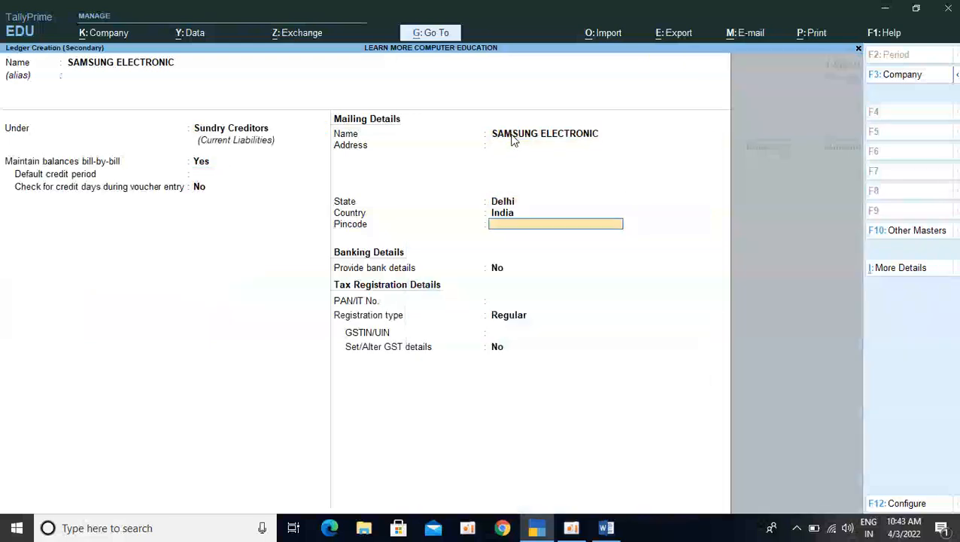
key(shift+Tab)
key(shift+Tab)
key(shift+Tab)
key(shift+Tab)
key(shift+Tab)
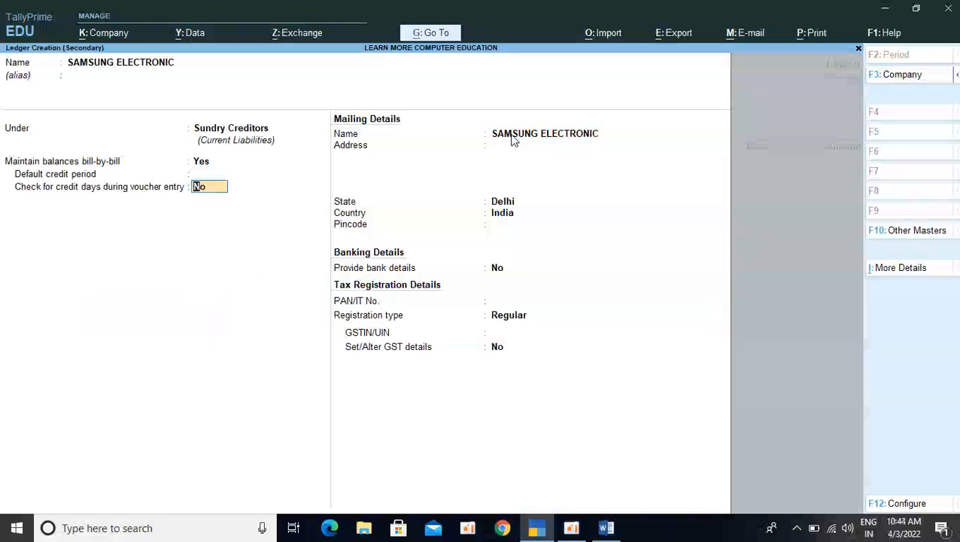
key(Return)
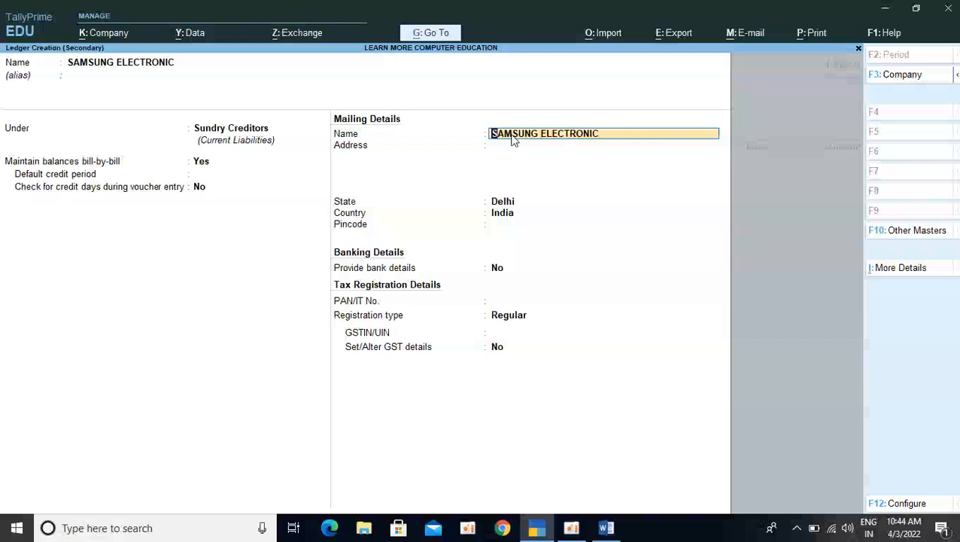
key(Return)
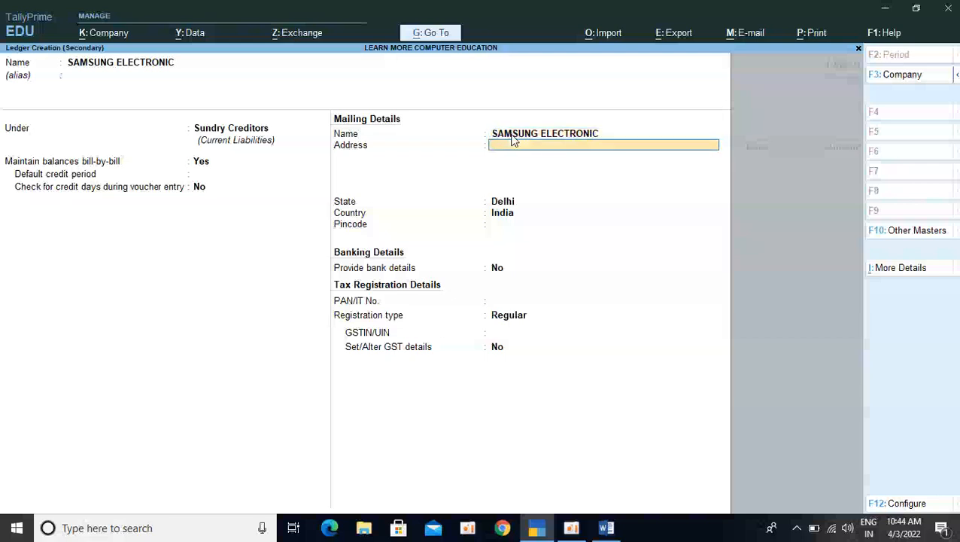
key(Return)
key(Return)
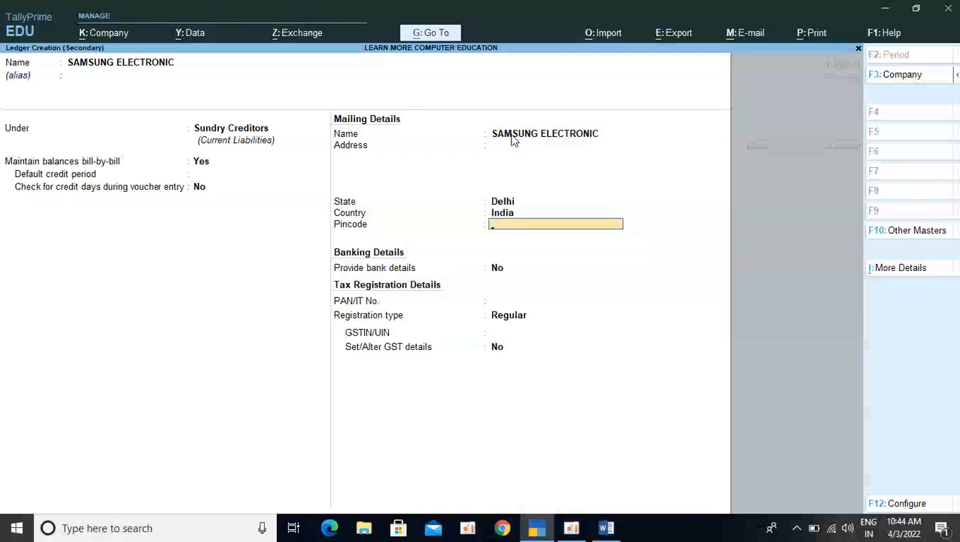
key(Return)
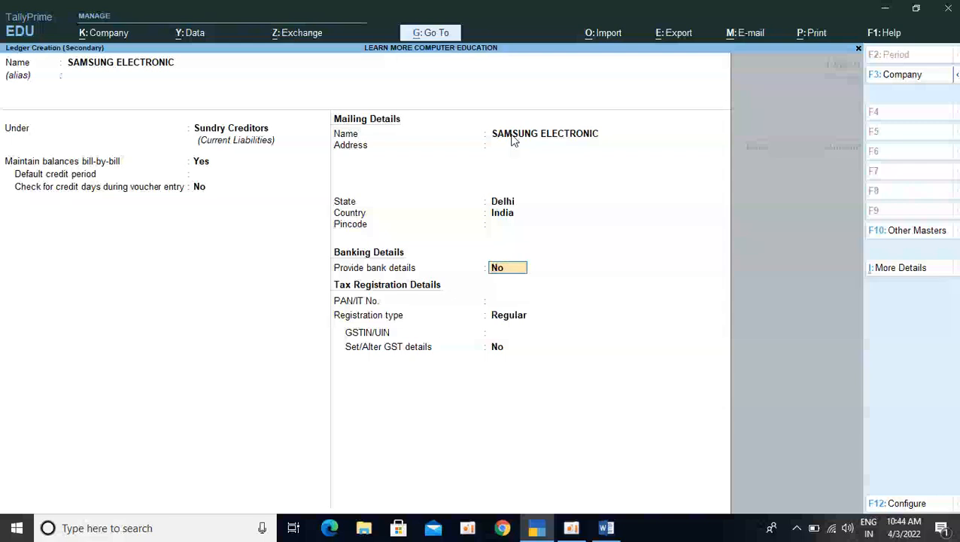
Save the supplier ledger with default bank and tax details, and accept the voucher's receipt and party details unchanged
key(Return)
key(Return)
key(Return)
key(Return)
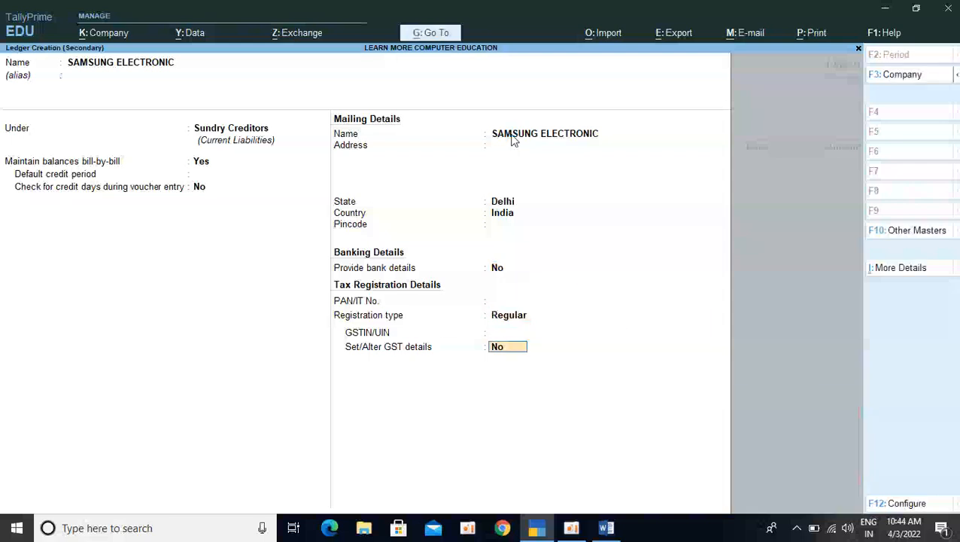
key(Return)
key(Return)
key(Return)
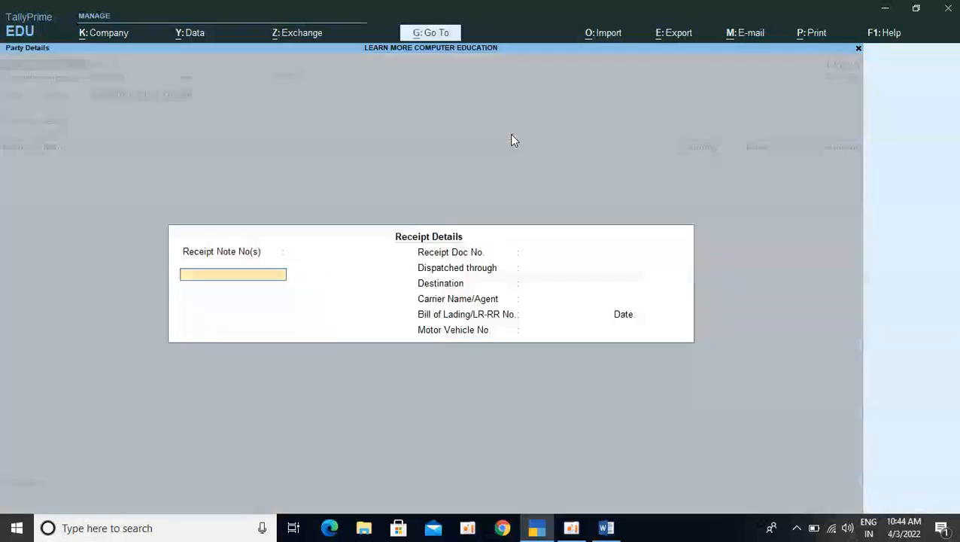
key(ctrl+a)
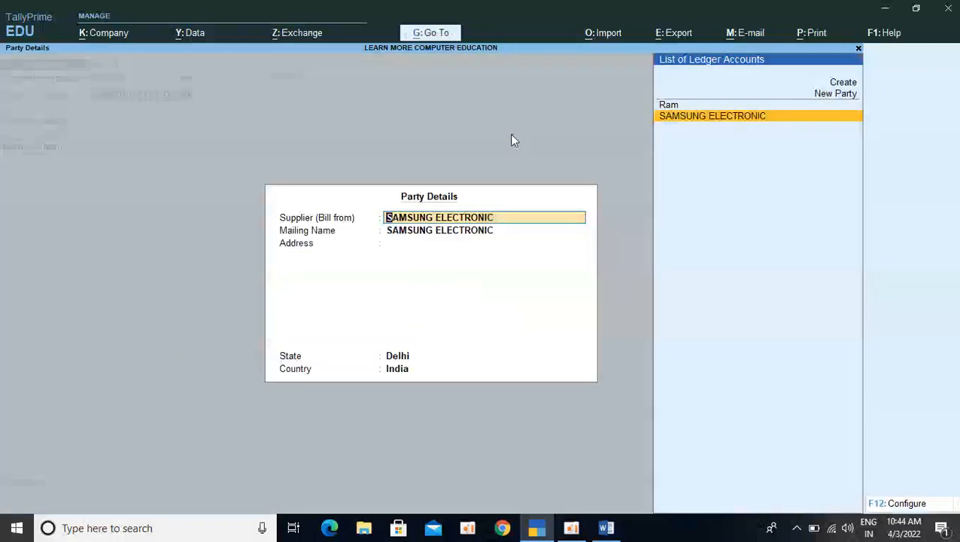
key(ctrl+a)
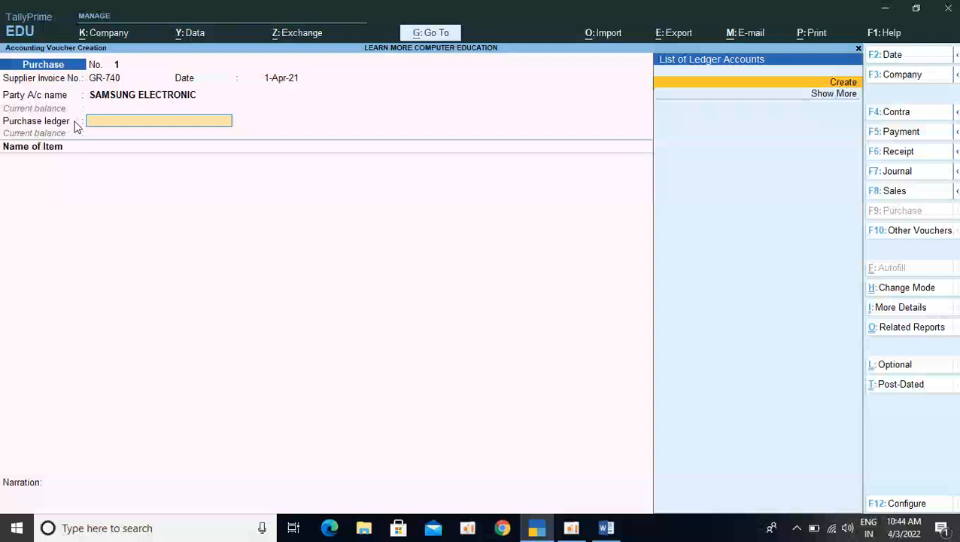
Create a purchase ledger named PURCHASE under Purchase Accounts, keeping its other default settings
key(alt+c)
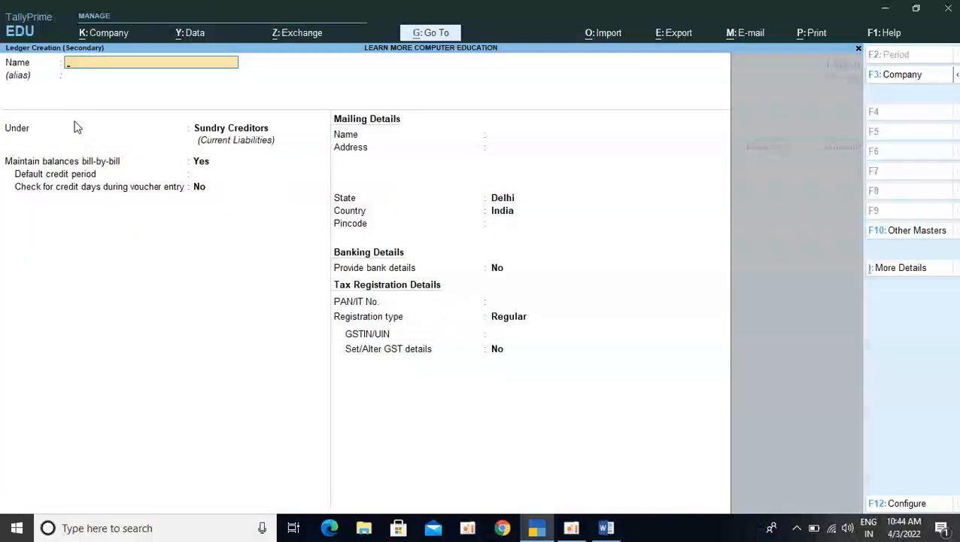
text(PURCHASE)
key(Return)
key(Return)
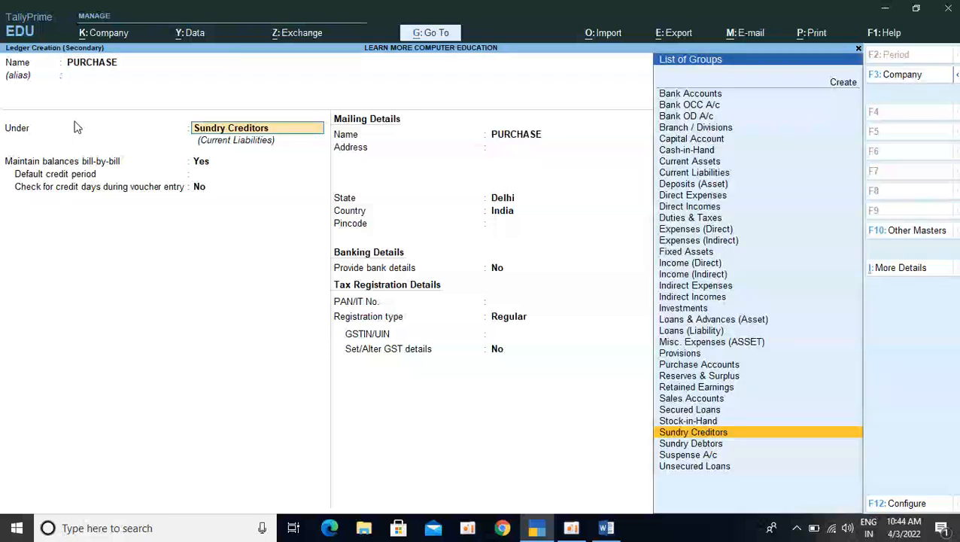
text(PUR)
key(Return)
key(Return)
key(Return)
key(Return)
key(Return)
key(Return)
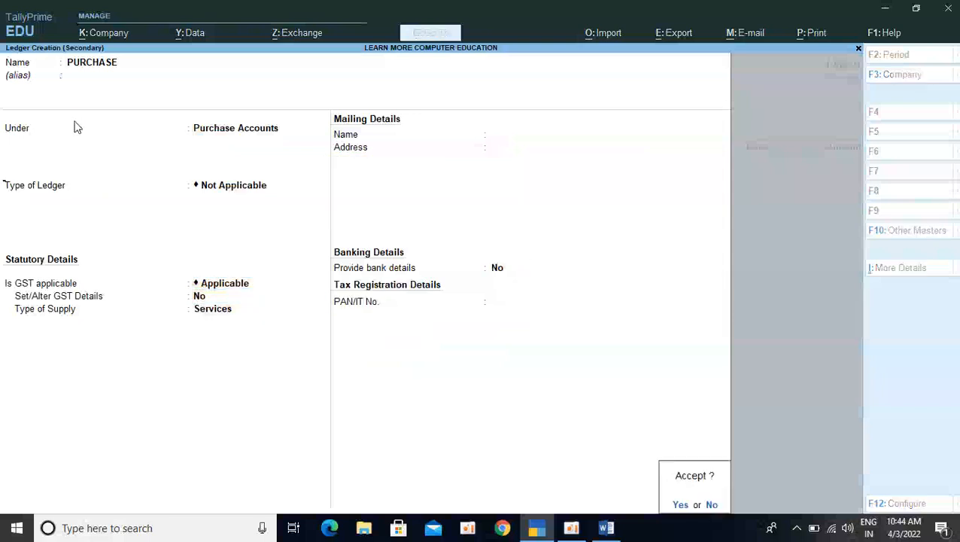
key(Return)
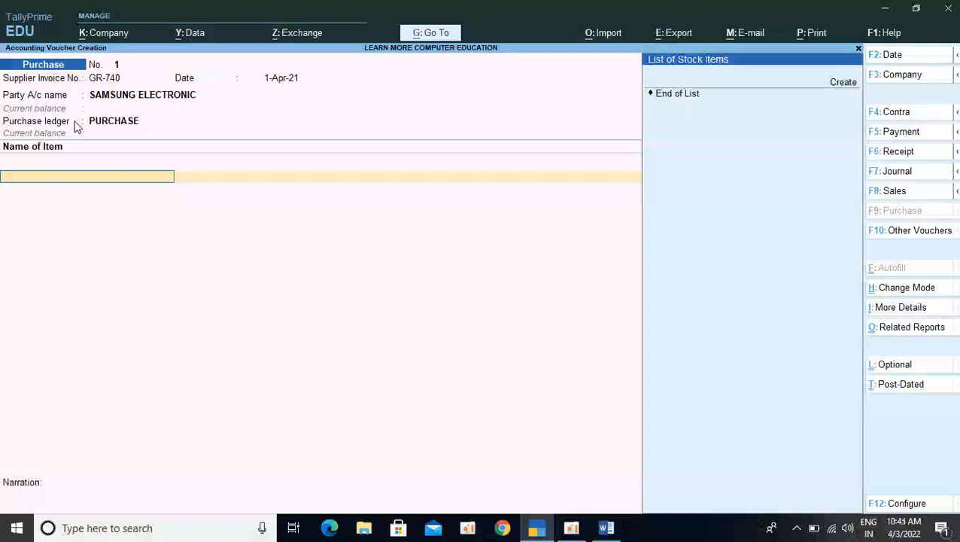
Start a new stock item named LED from the voucher's item line, without an alias
key(alt+c)
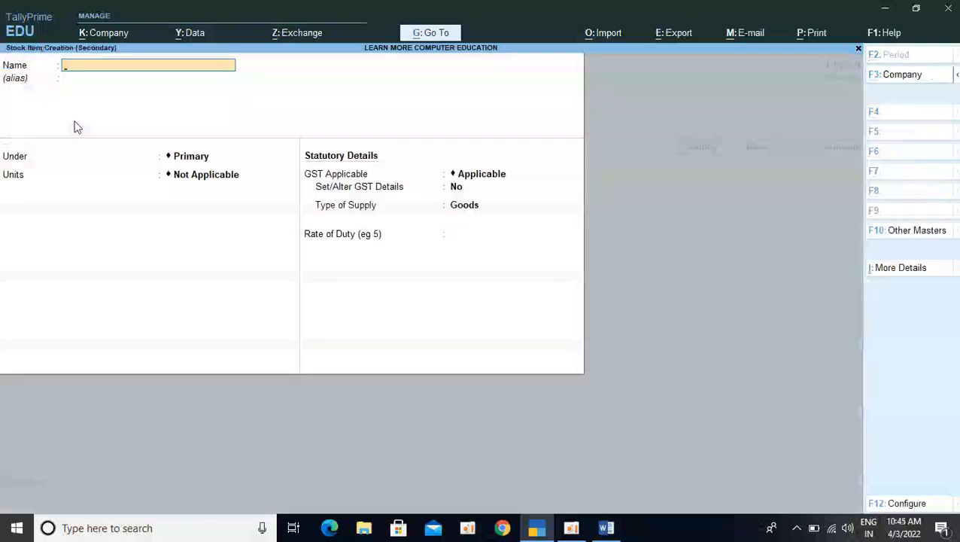
text(LED)
key(Return)
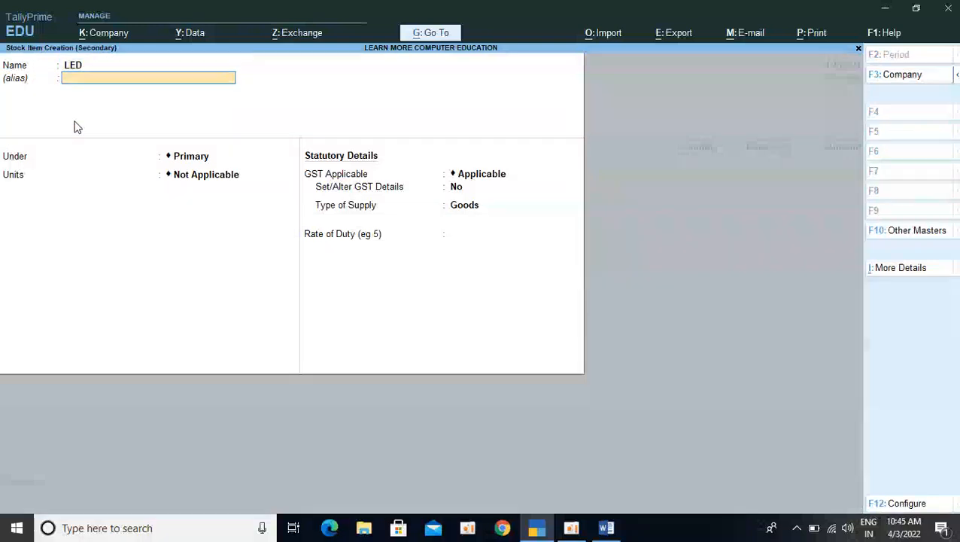
key(Return)
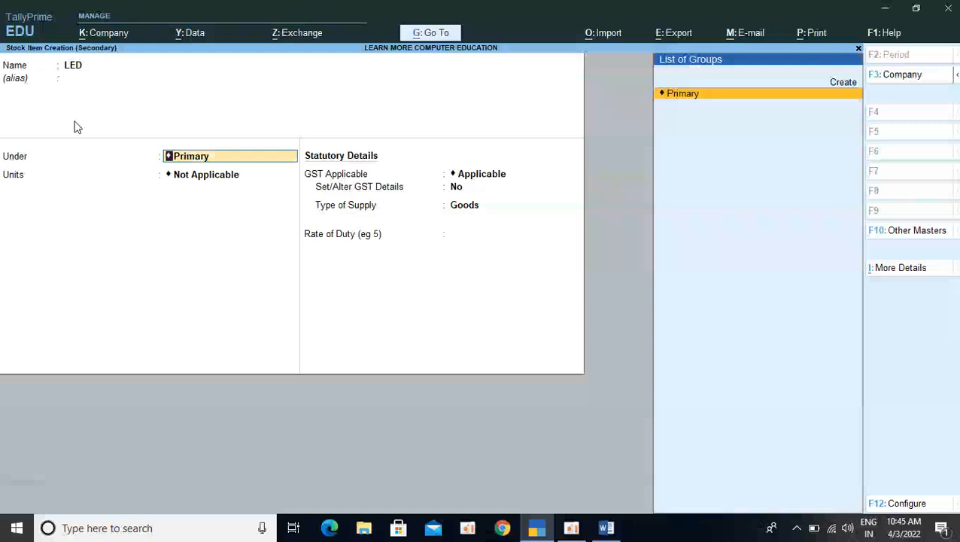
Create a stock group named ELECTRONIC under Primary and assign the LED item to it
key(Return)
key(BackSpace)
key(alt+c)
text(L)
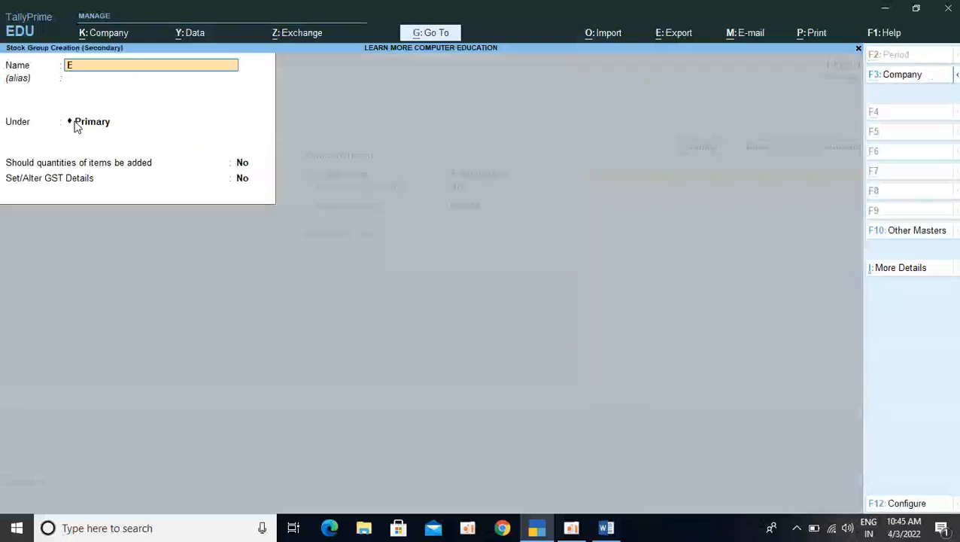
text(LECTRONI)
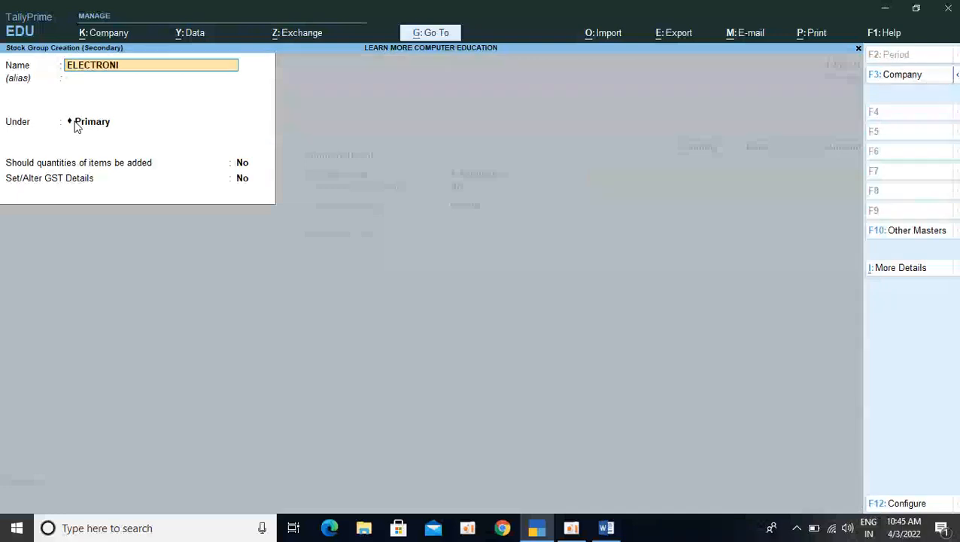
text(C)
key(Return)
key(Return)
key(Return)
key(Return)
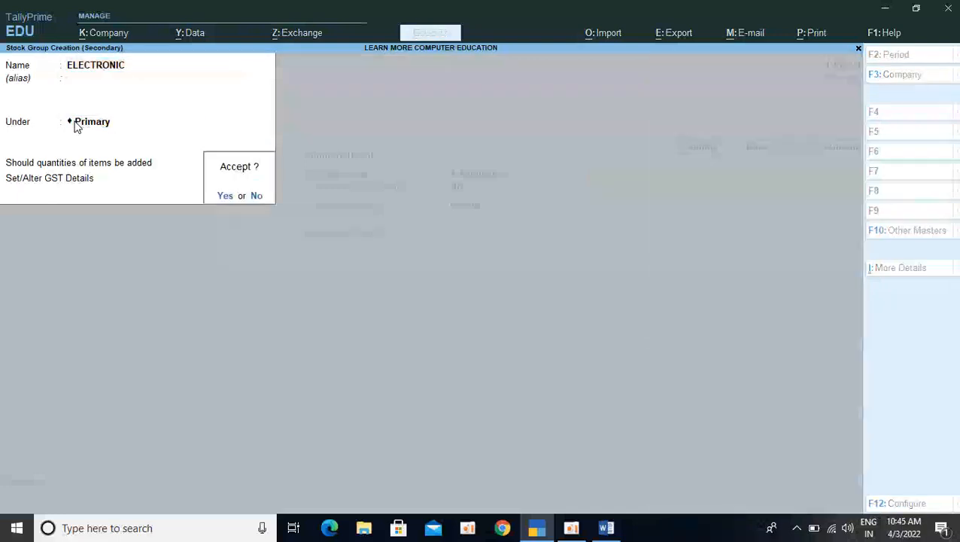
key(Return)
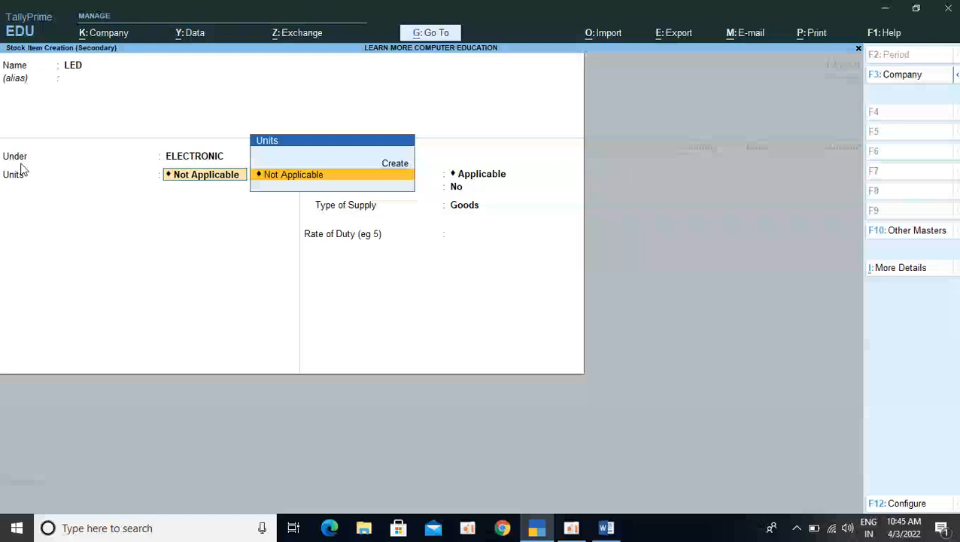
Create a simple unit with symbol NOS, formal name NUMBER and 0 decimal places for the LED item
key(alt+c)
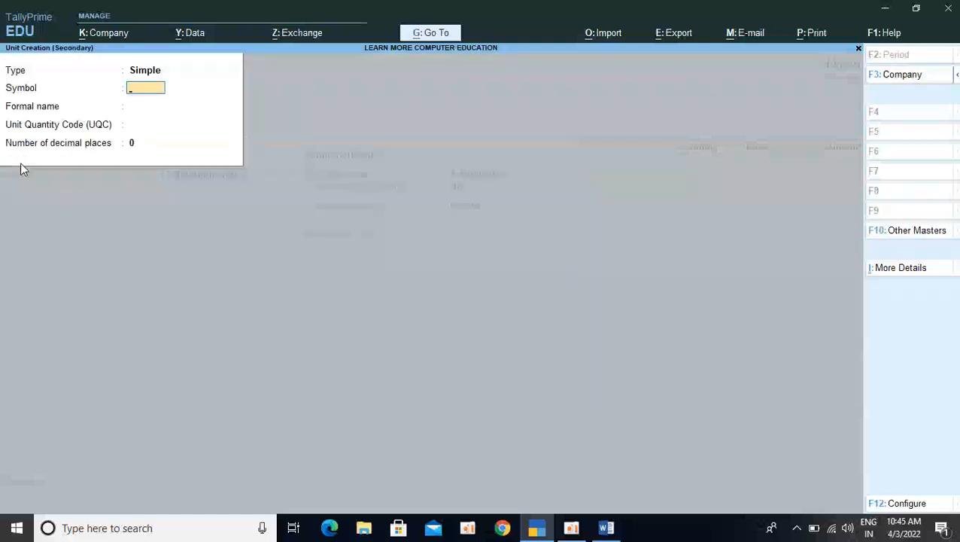
text(NOS)
key(Return)
key(Return)
key(BackSpace)
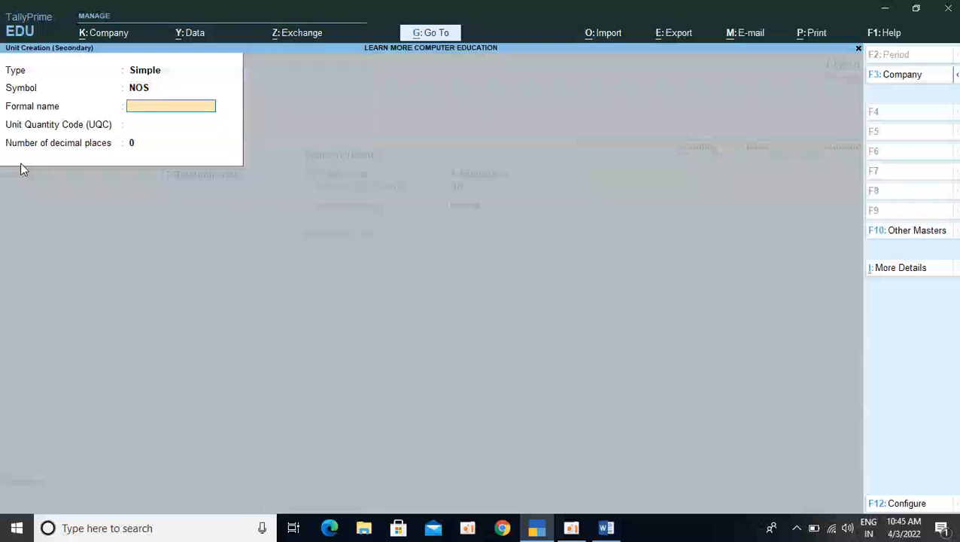
text(NUMBER)
key(Return)
key(Return)
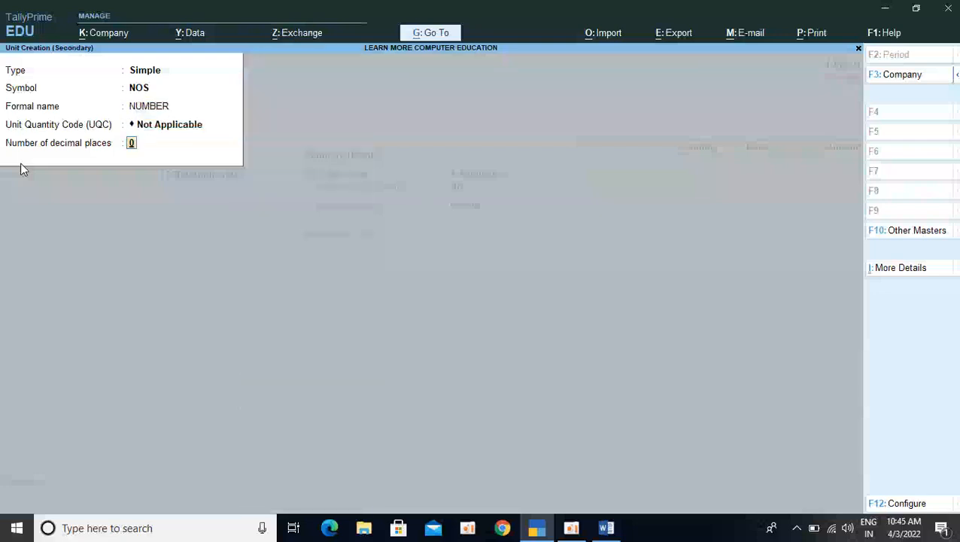
key(Return)
key(Return)
Save the LED stock item with GST Applicable, Goods as type of supply and no rate of duty
key(Return)
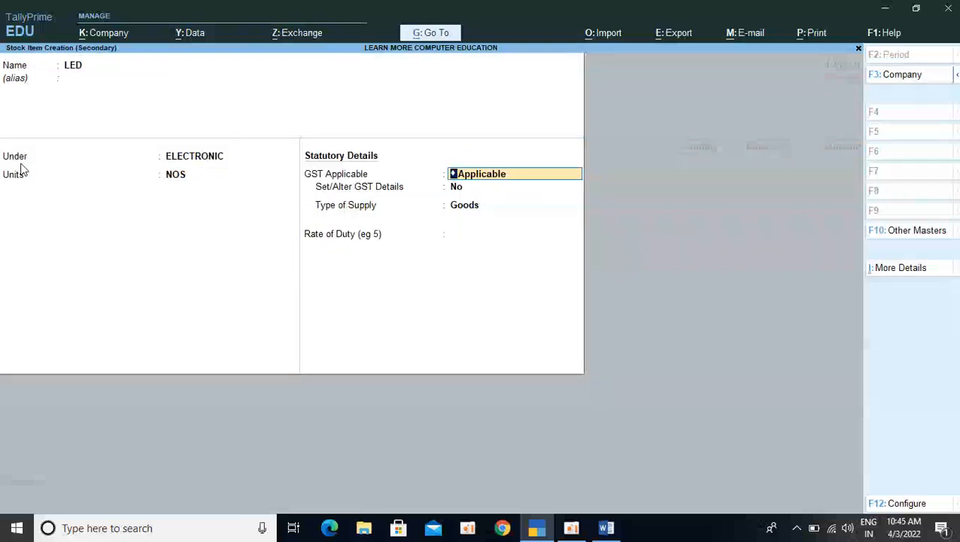
key(Return)
key(Return)
key(Return)
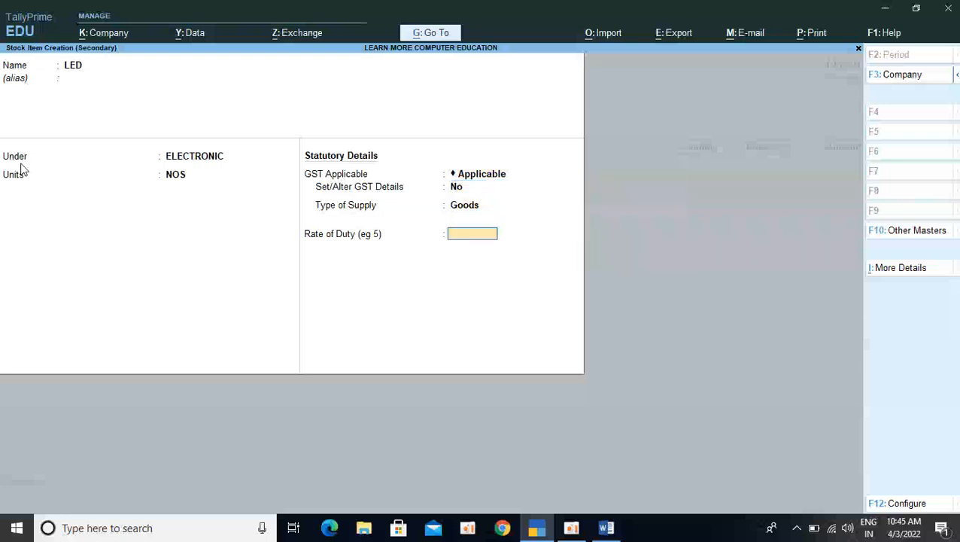
key(Return)
key(Return)
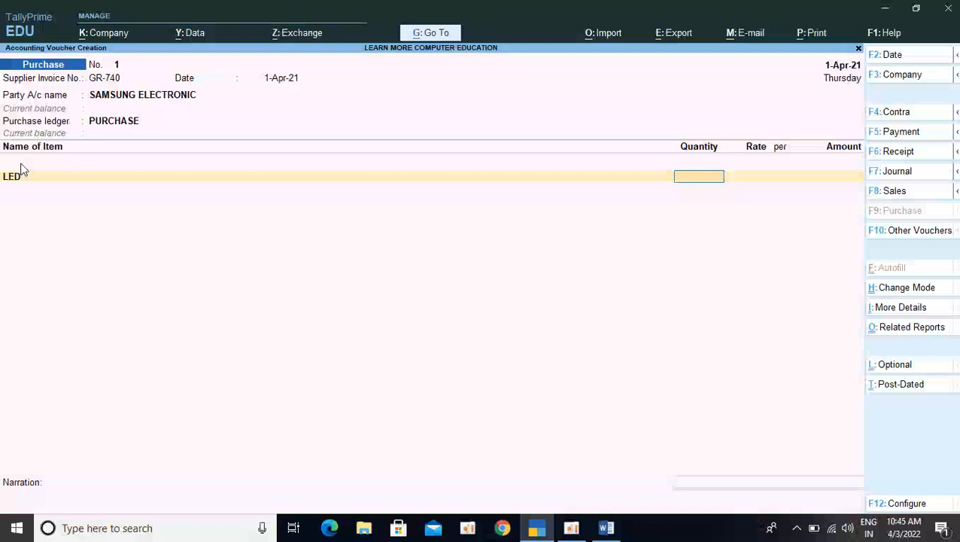
Enter a quantity of 10 NOS at a rate of 16000 for the LED line of the purchase voucher
text(10)
key(Return)
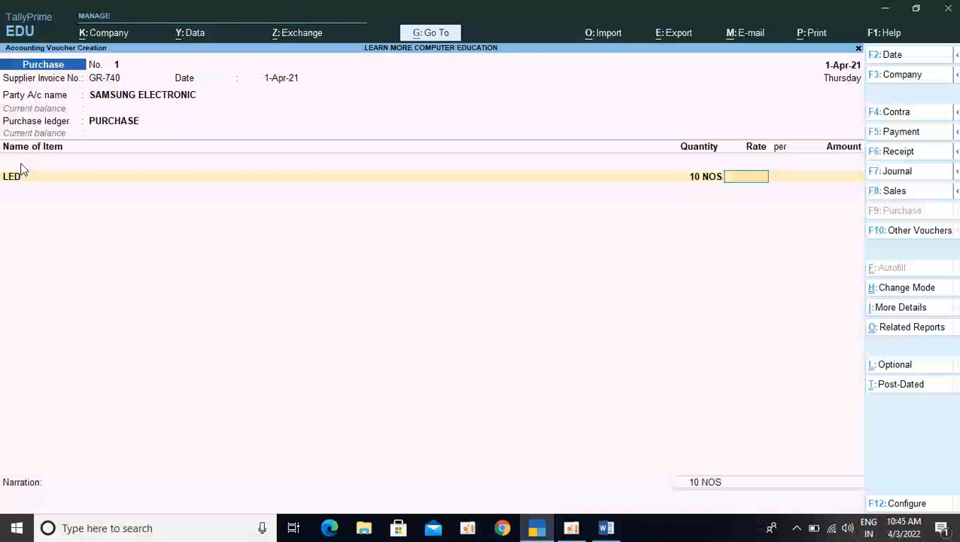
text(16000)
key(Return)
key(Return)
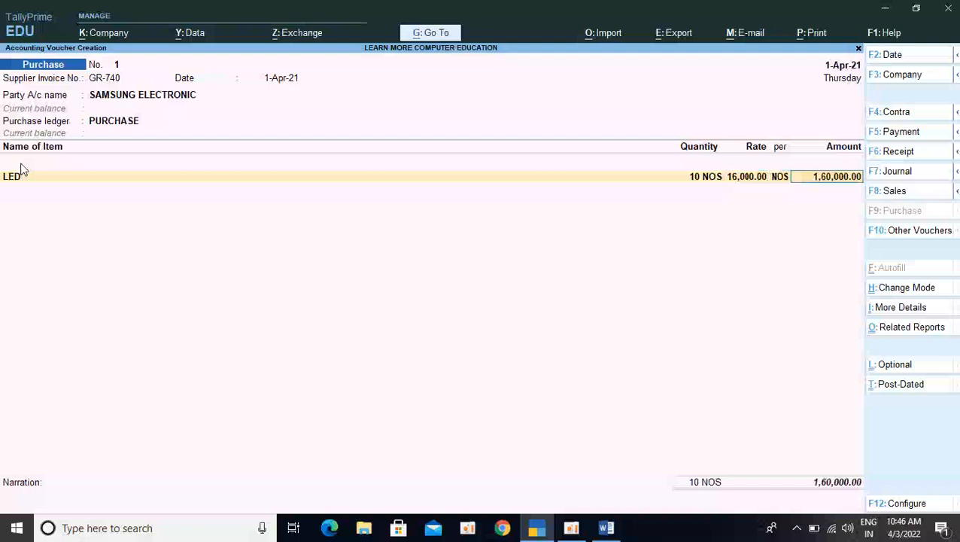
key(Return)
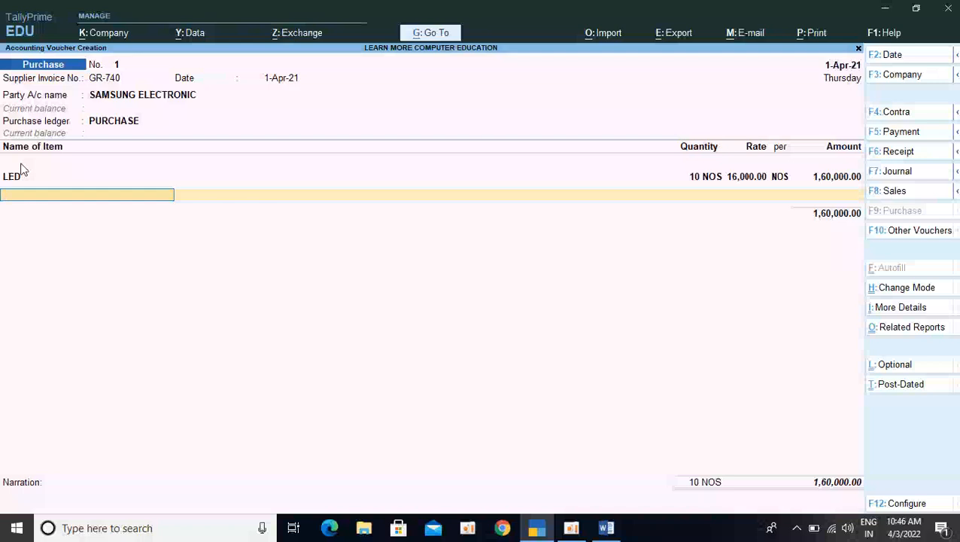
Open the company features from the voucher and set both Show more features and Show all features to Yes
key(F11)
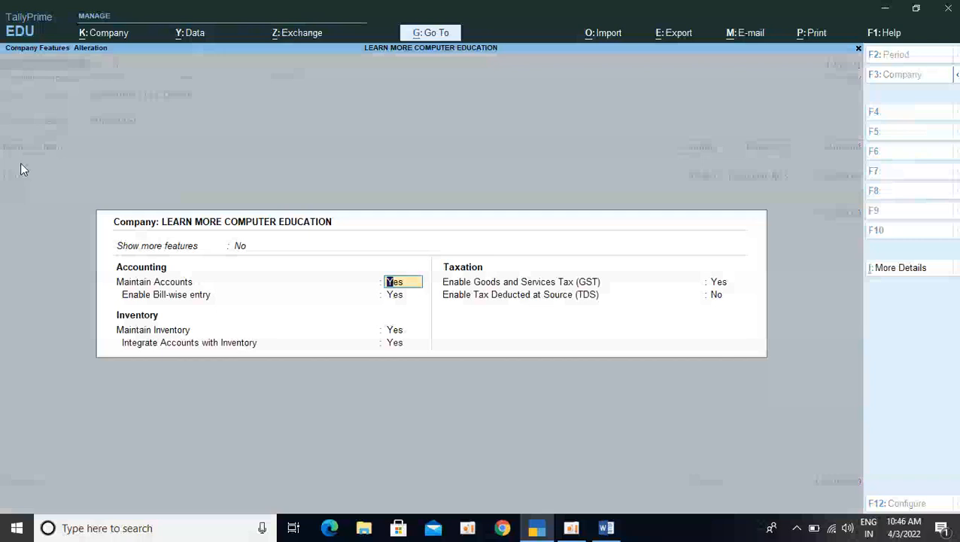
key(Down)
key(Return)
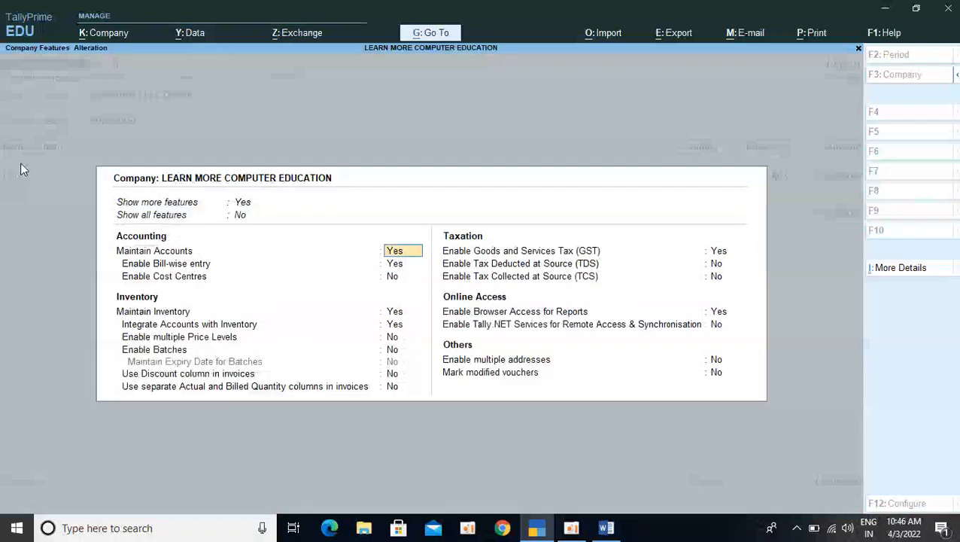
key(Up)
key(Down)
key(Return)
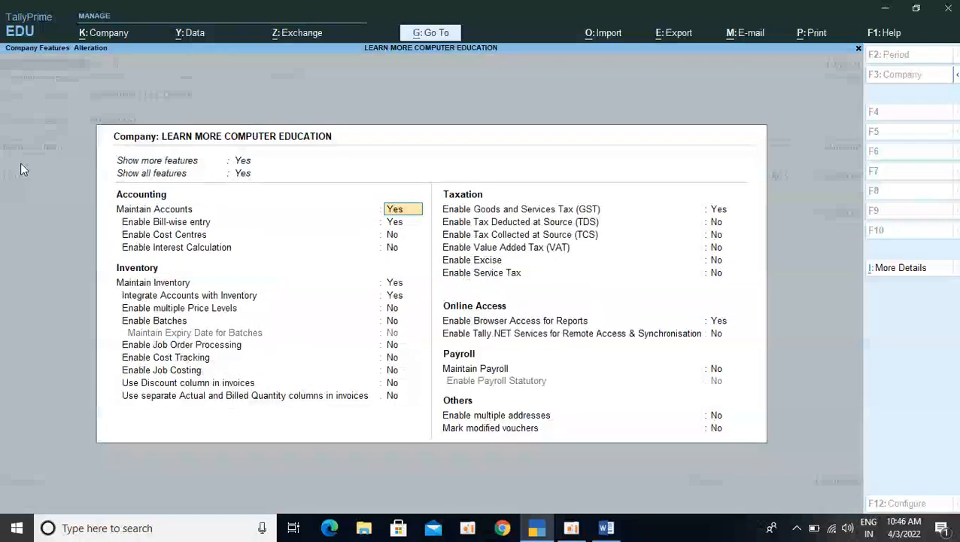
Set Use Discount column in invoices to Yes and save the company features
key(Down)
key(Down)
key(Down)
key(Down)
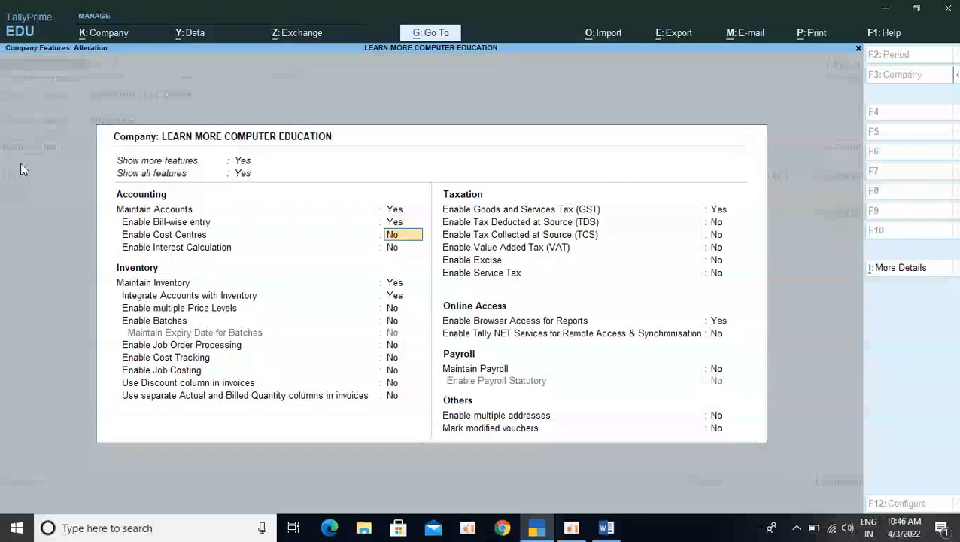
key(Down)
key(Down)
key(Down)
key(Down)
key(Down)
key(Down)
key(Down)
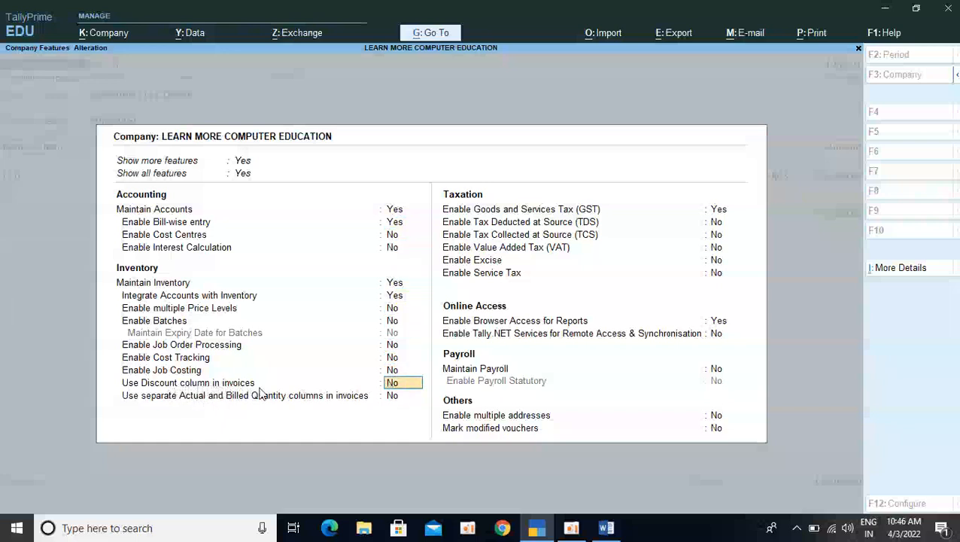
key(y)
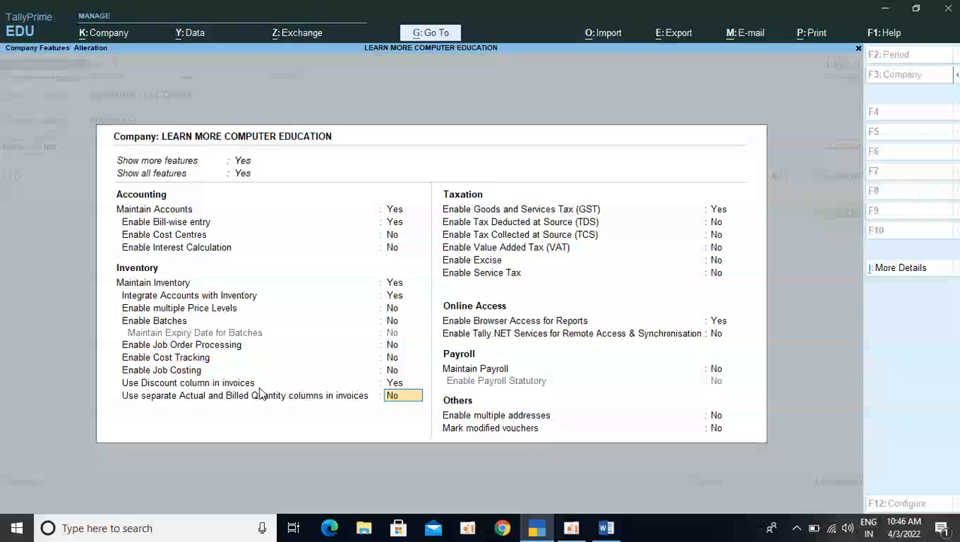
key(ctrl)
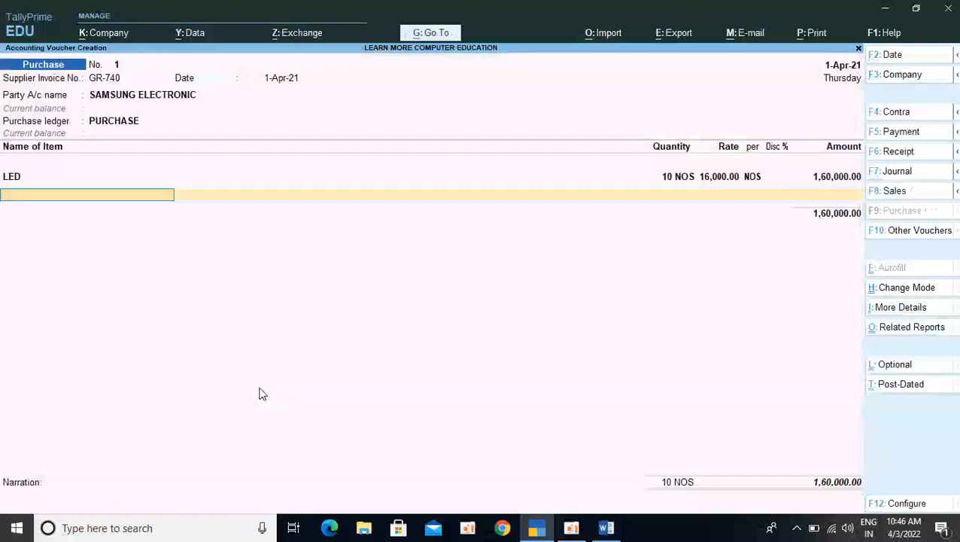
Apply a 5% discount to the LED line and end the voucher's item and ledger lists without further entries
key(BackSpace)
key(BackSpace)
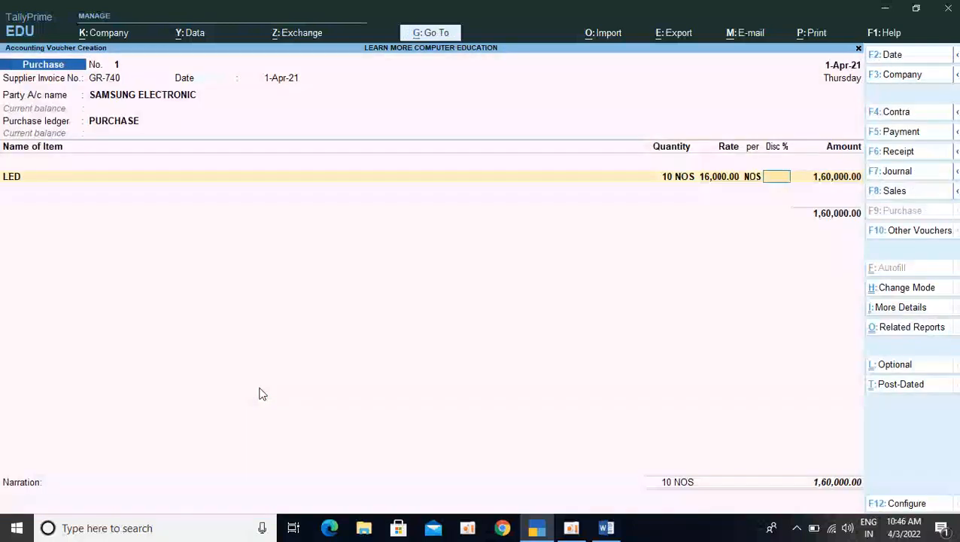
text(5)
key(Return)
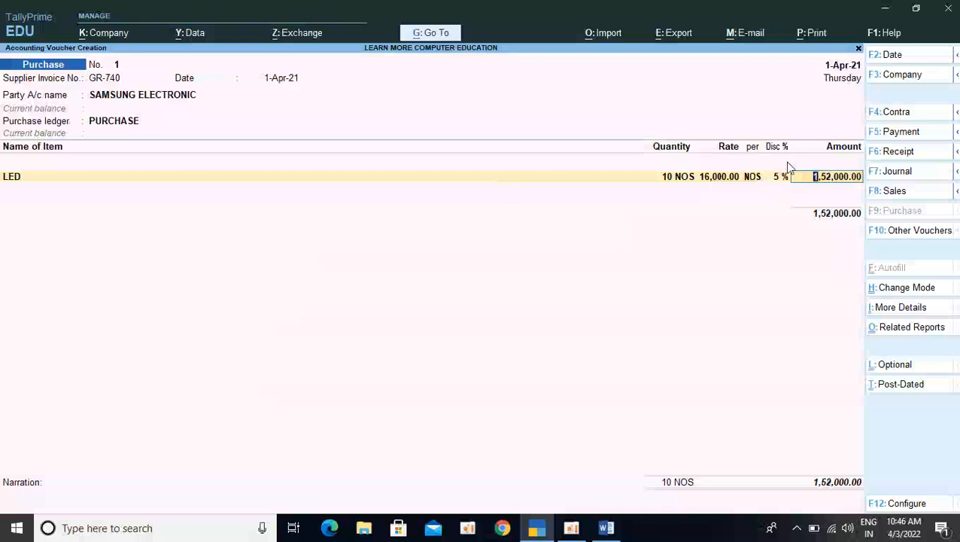
key(Return)
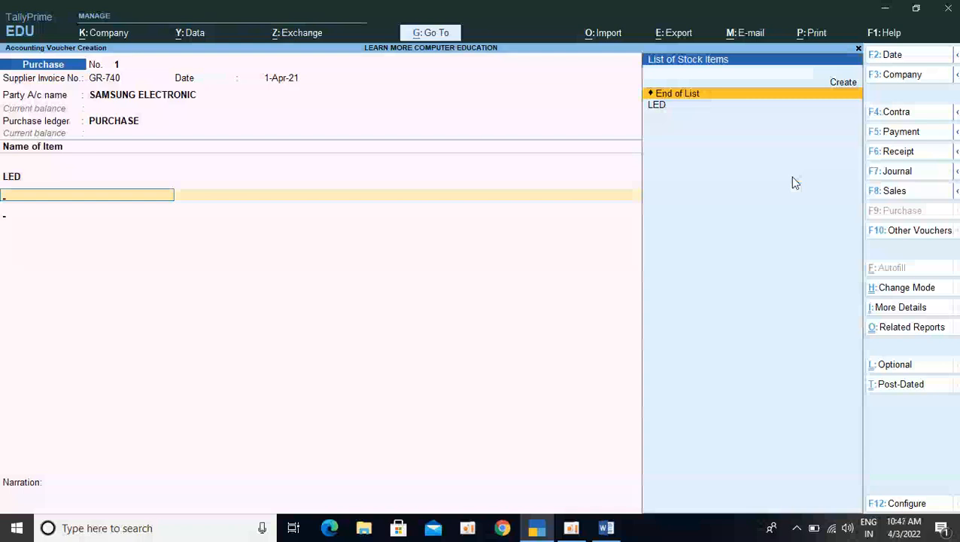
key(Return)
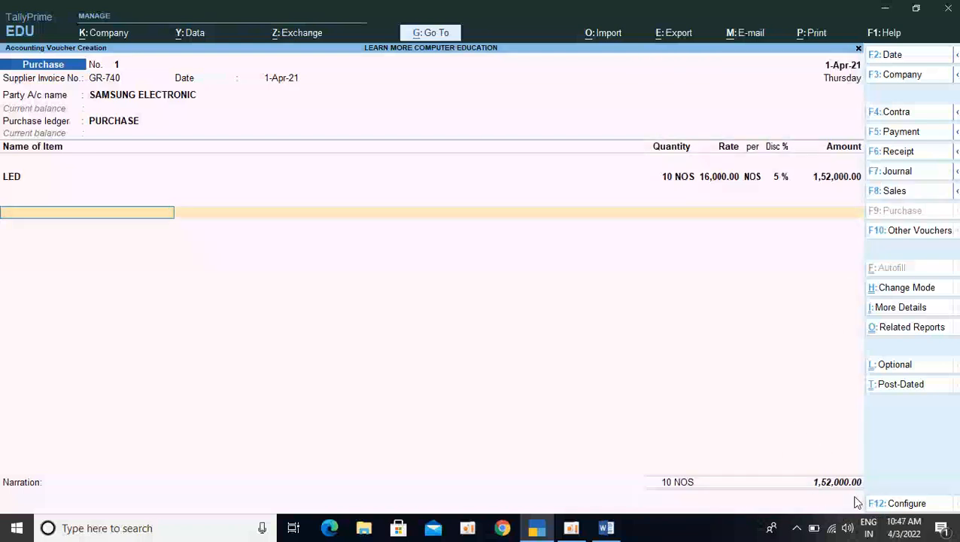
key(Return)
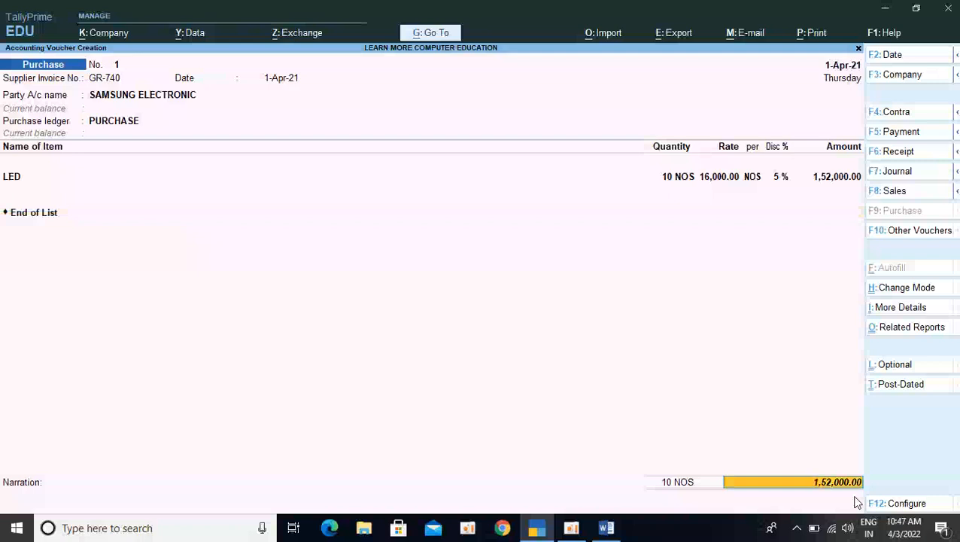
key(Return)
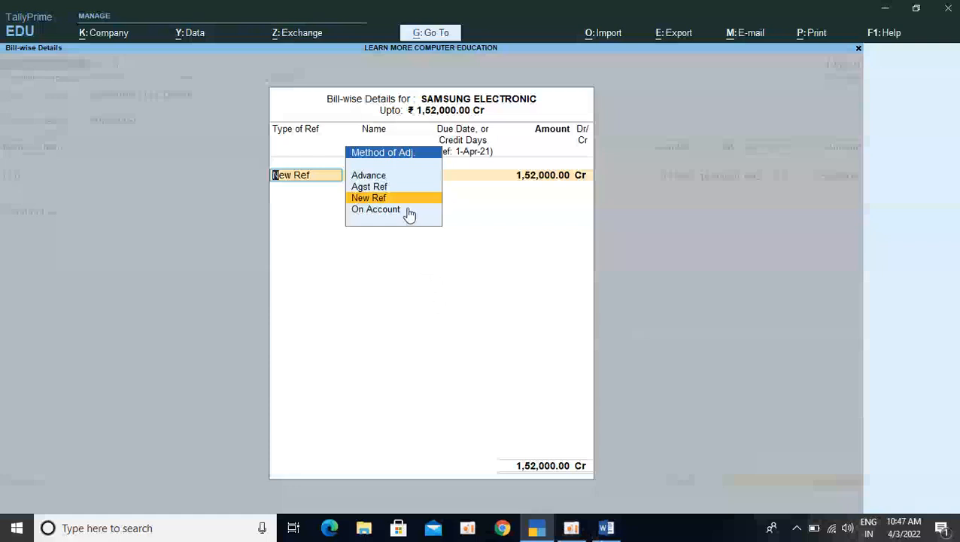
Allocate the full bill amount as a New Ref under the supplier's invoice number with 3 credit days, and save the purchase voucher
click(382, 198)
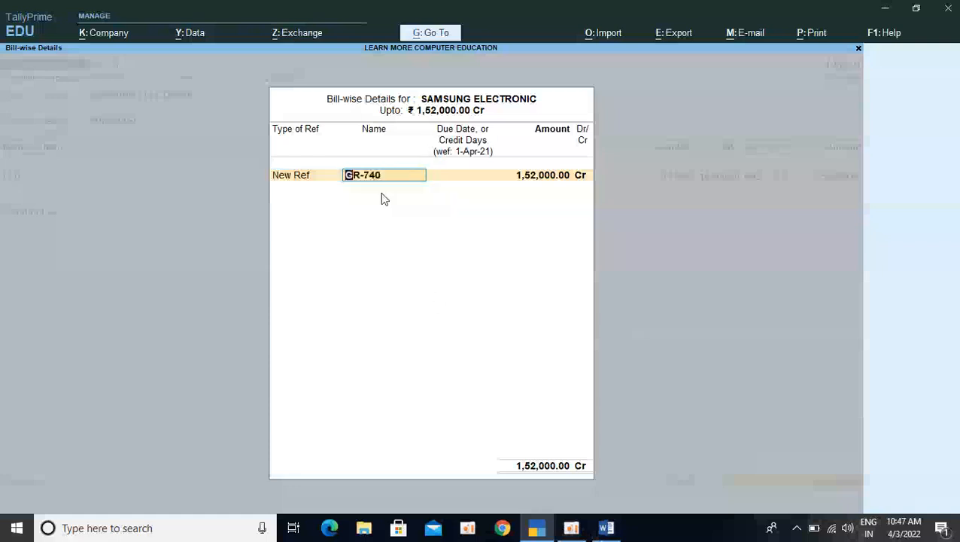
key(Return)
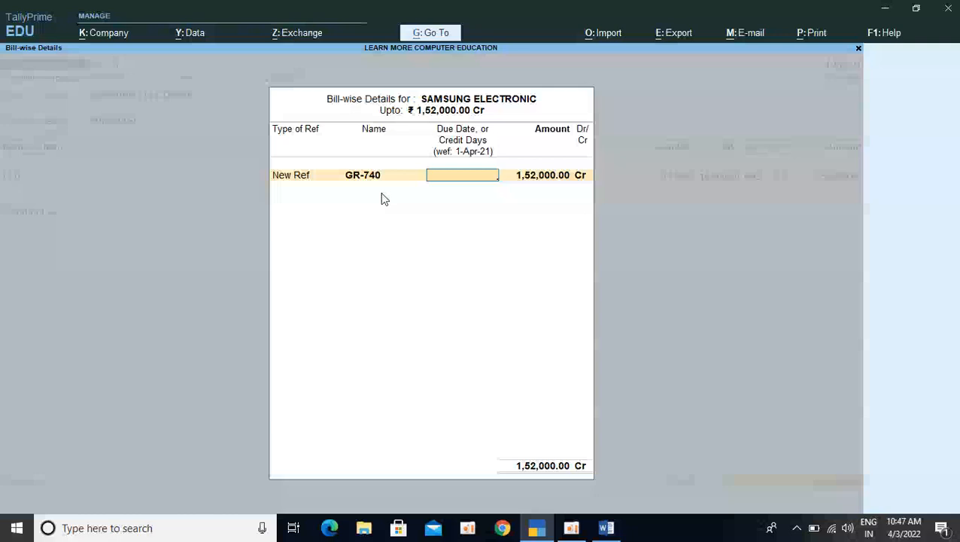
text(3)
key(Return)
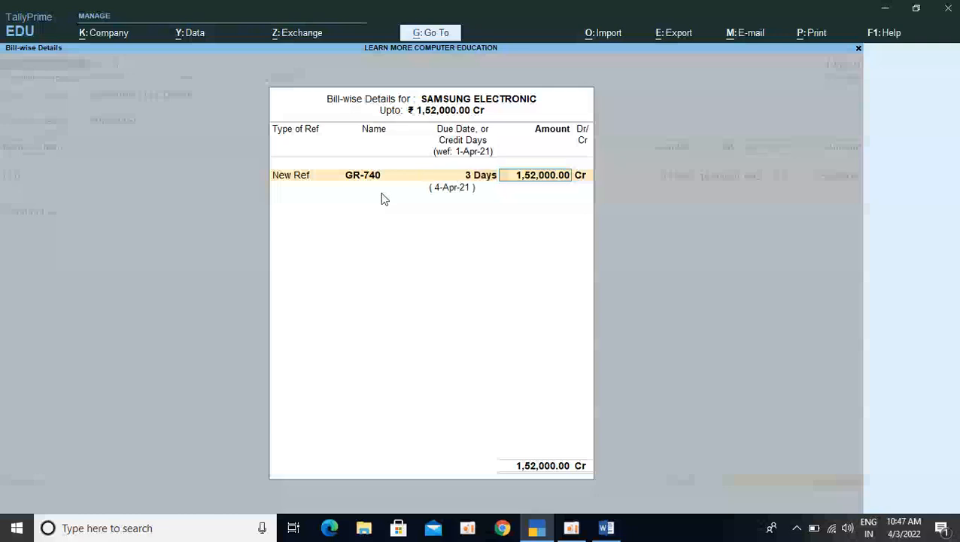
key(Return)
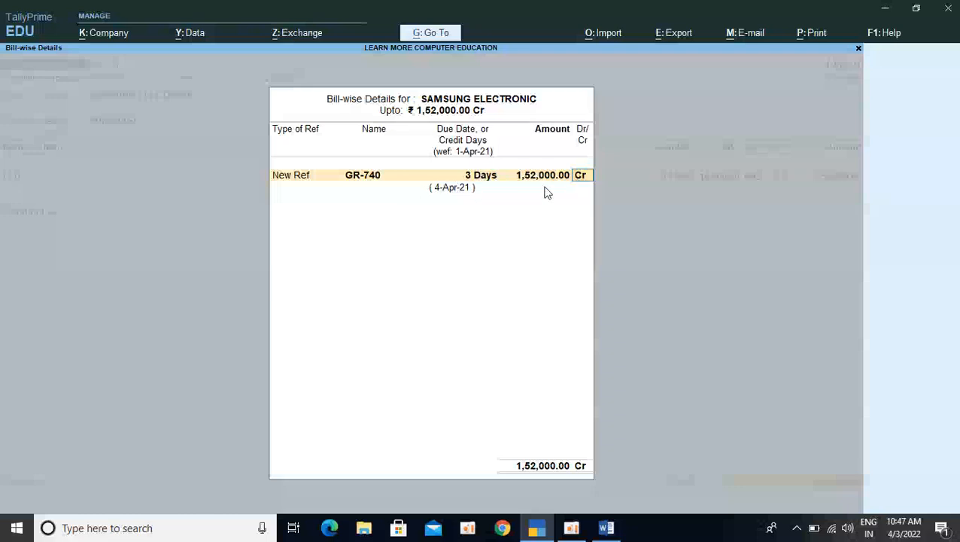
key(Return)
key(Return)
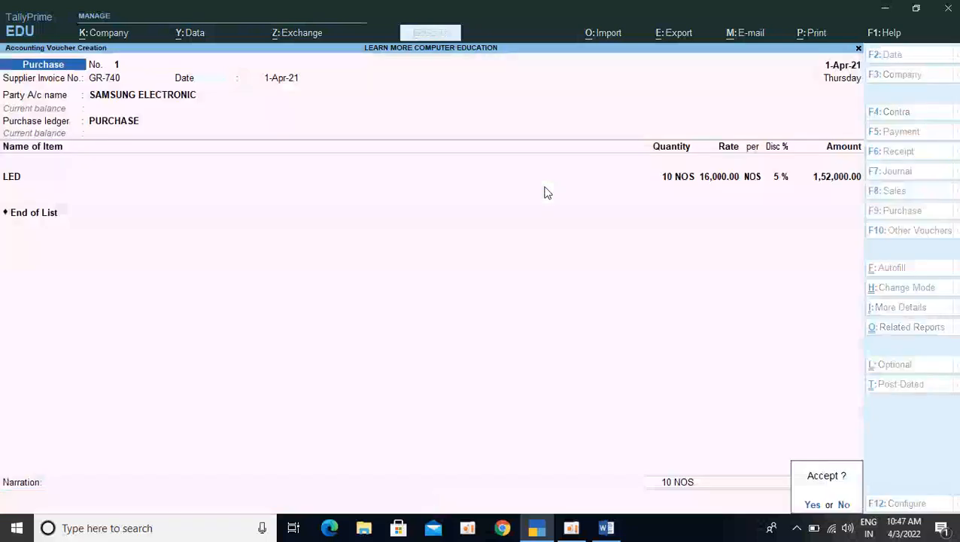
key(Return)
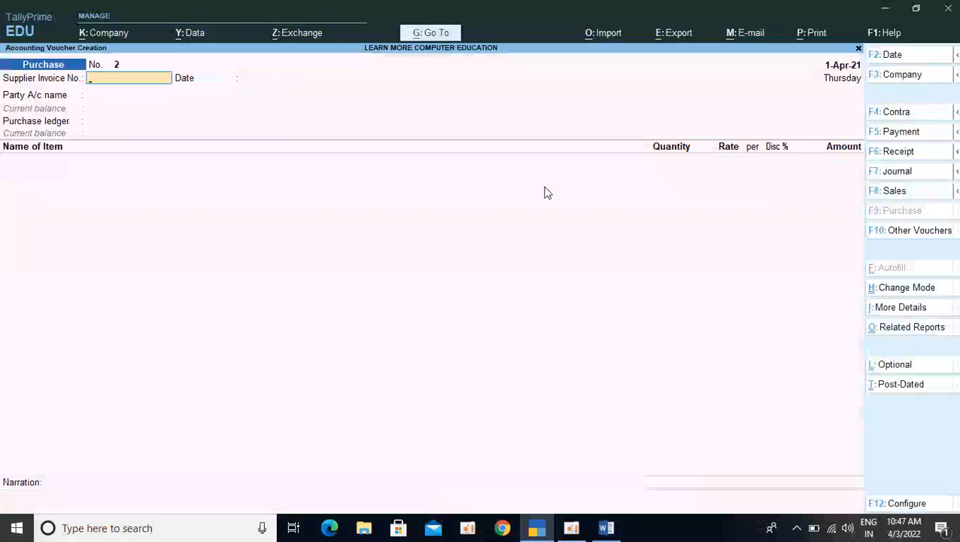
Review the sales transactions in the TALLY NOTES document in Word, and start a sales voucher back in TallyPrime
key(alt+Tab)
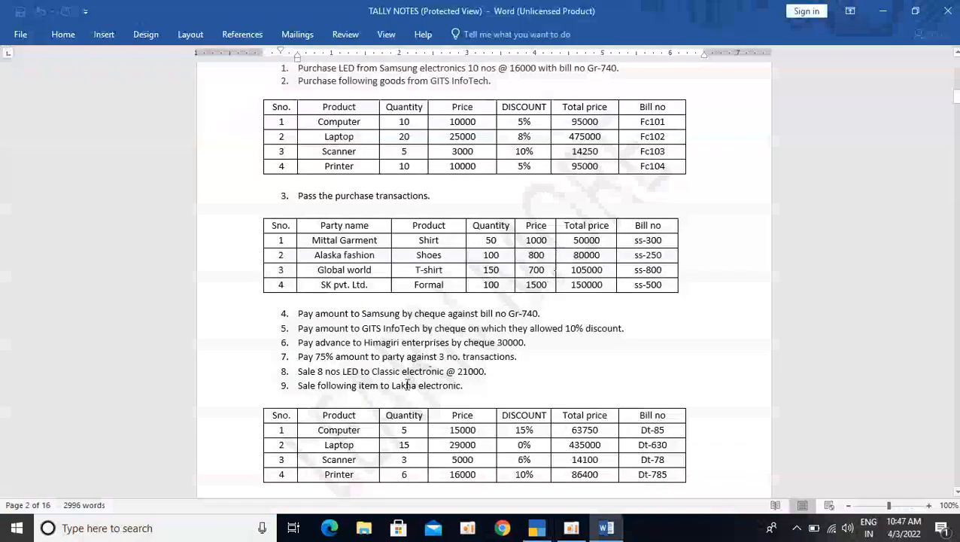
scroll(387, 394, down, 4)
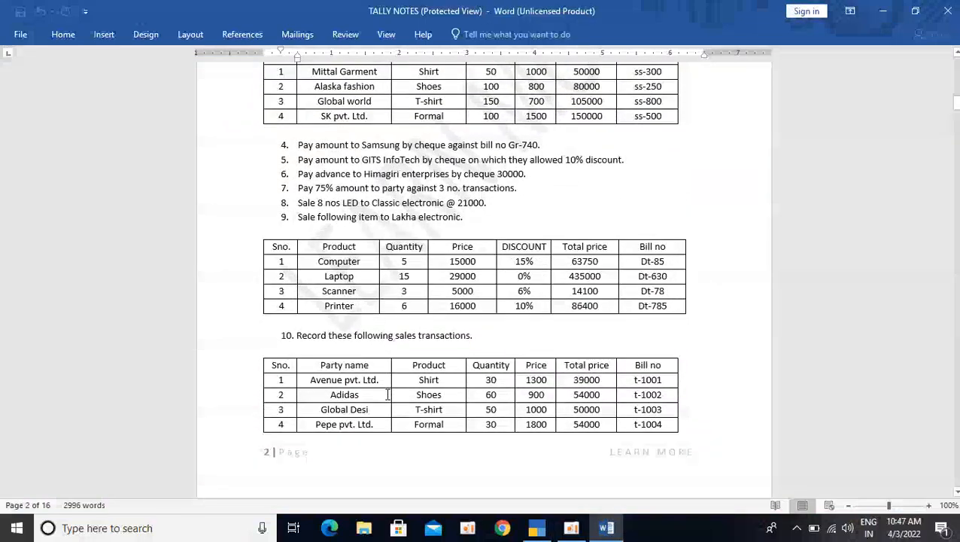
scroll(387, 396, down, 3)
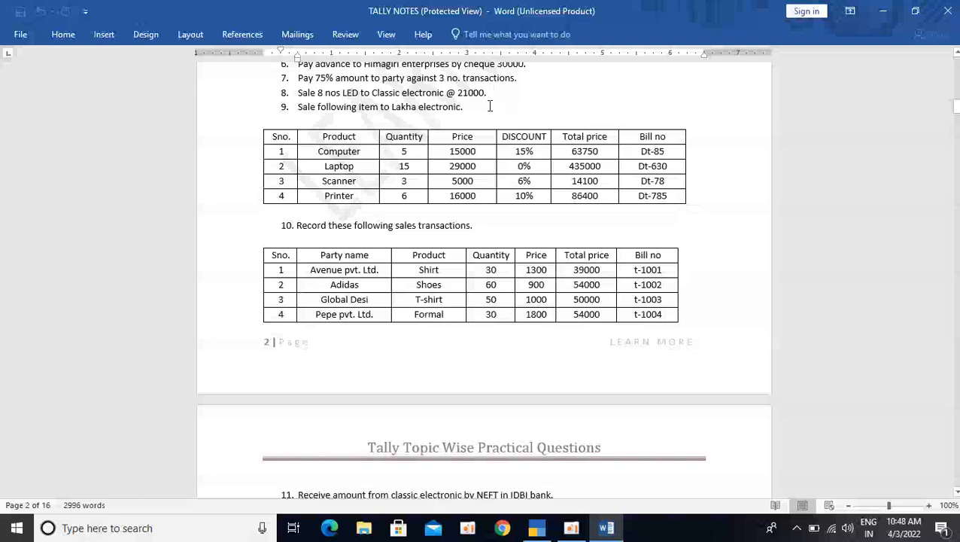
key(alt+Tab)
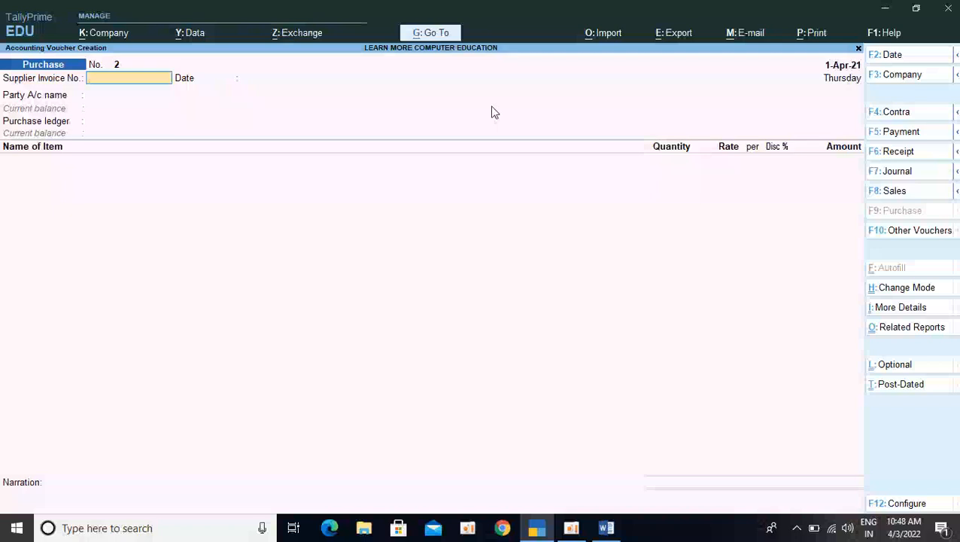
key(F8)
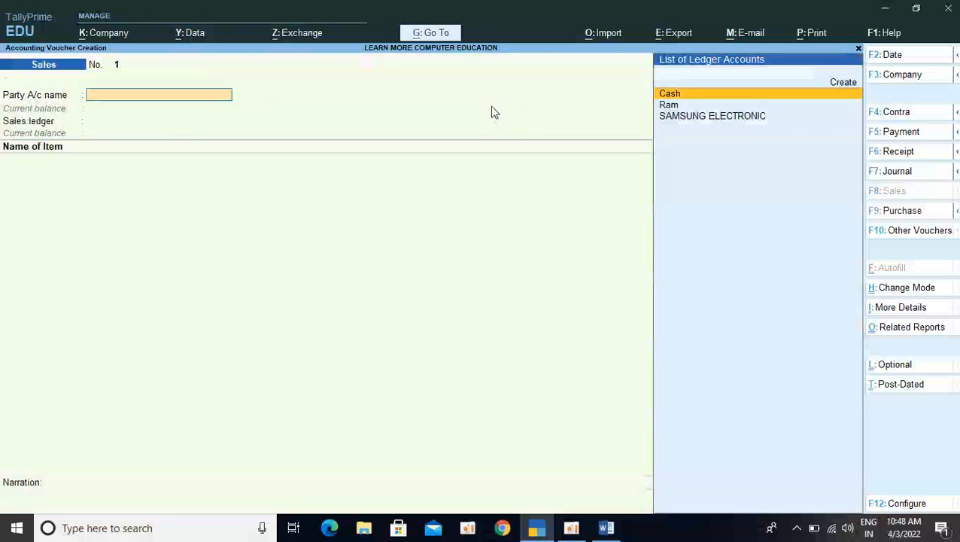
Start a new party ledger named CLASIC ELECTRONIC from the sales voucher, without an alias
key(alt+c)
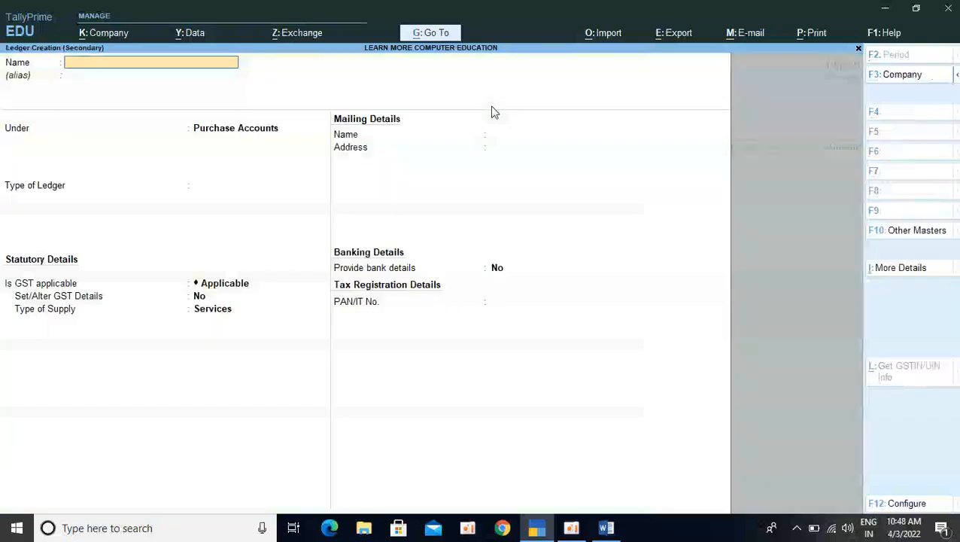
text(CLASIC ELE)
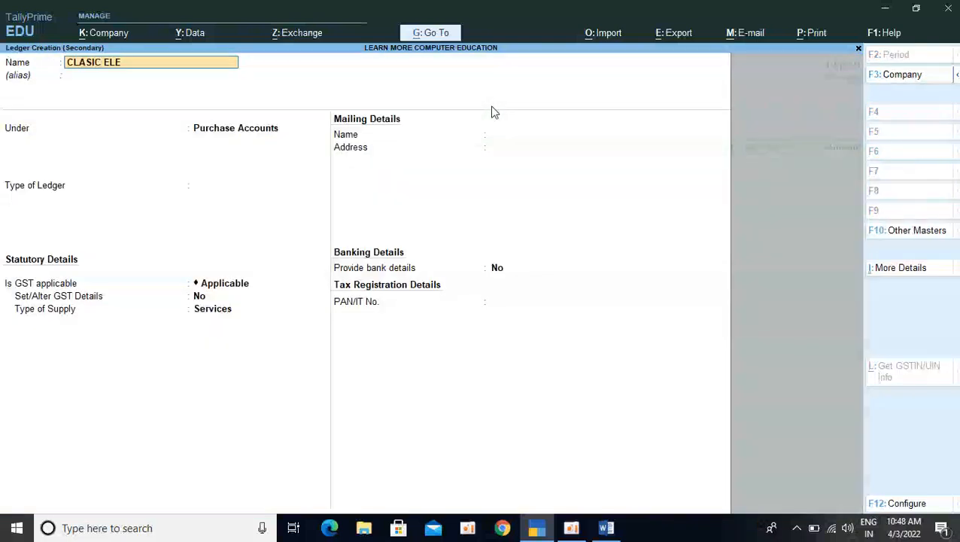
text(CTRONIC)
key(Return)
key(Return)
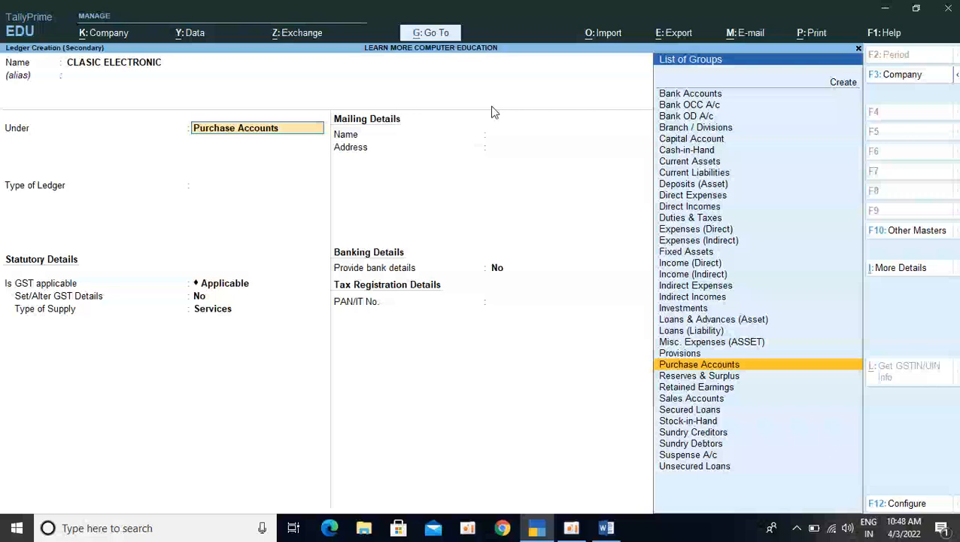
Group the CLASIC ELECTRONIC ledger under Sundry Debtors with bill-by-bill balances, no default credit period and no credit-day check
text(DE)
key(Down)
key(Down)
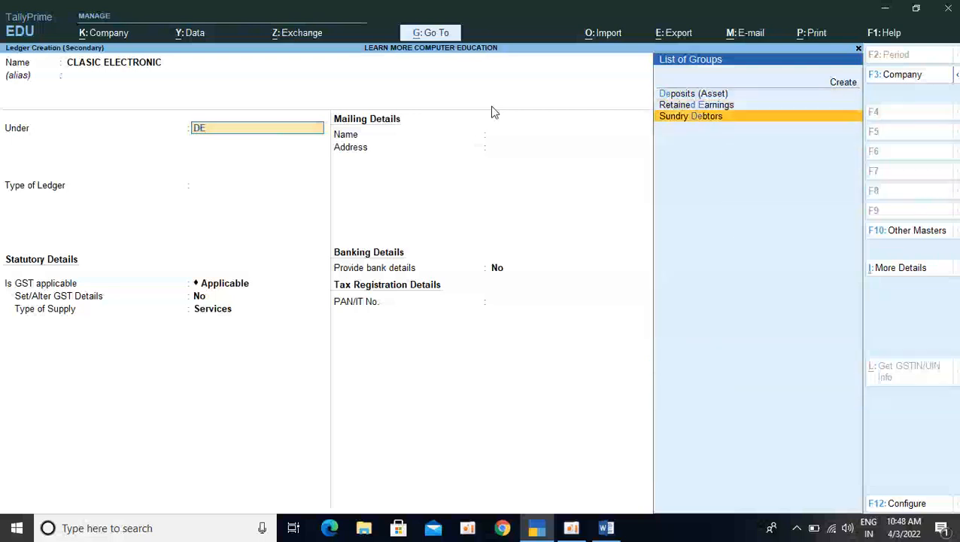
key(Return)
Keep the ledger's default state, country, bank and registration settings, leave address and GSTIN blank, and save it
key(Return)
key(Return)
key(Return)
key(Return)
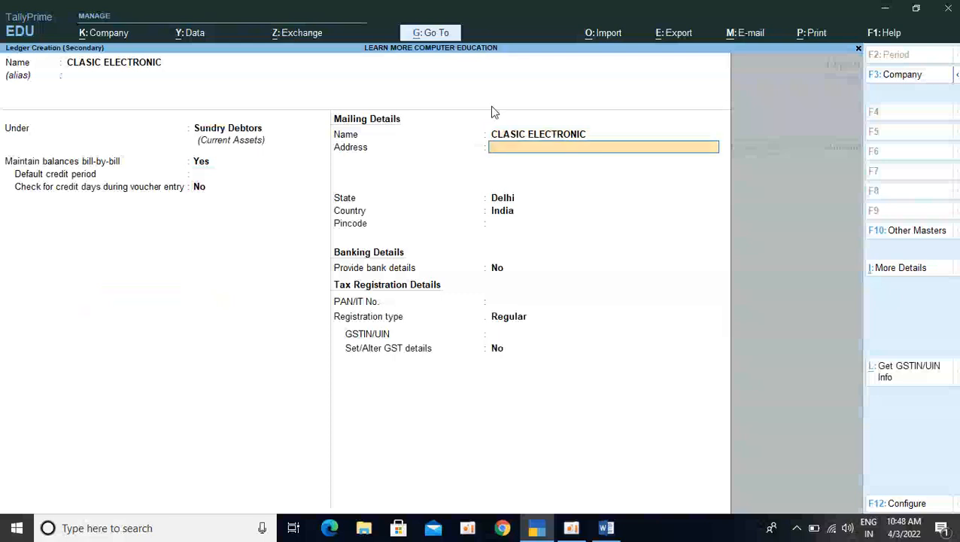
key(Return)
key(Return)
key(Return)
key(Return)
key(Return)
key(Return)
key(Return)
key(Return)
key(Return)
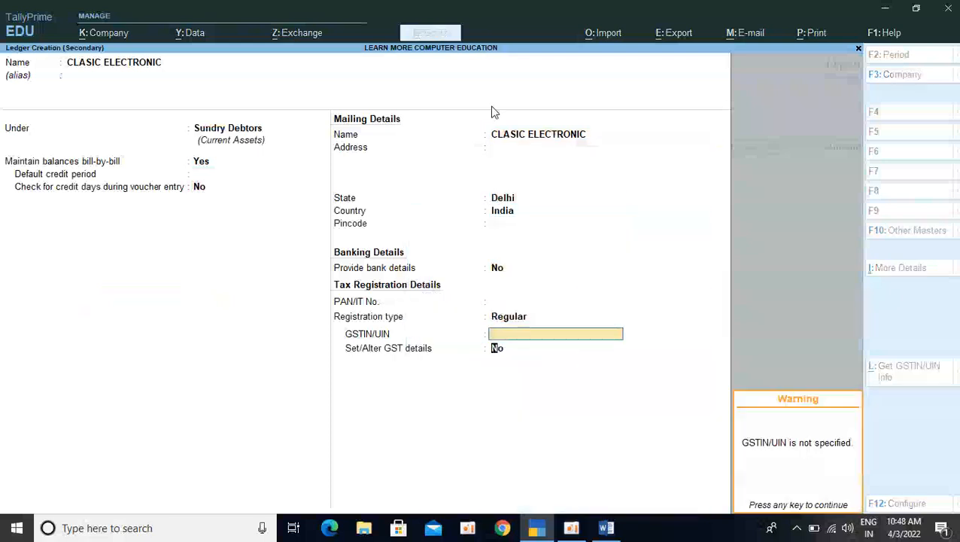
key(Return)
key(Return)
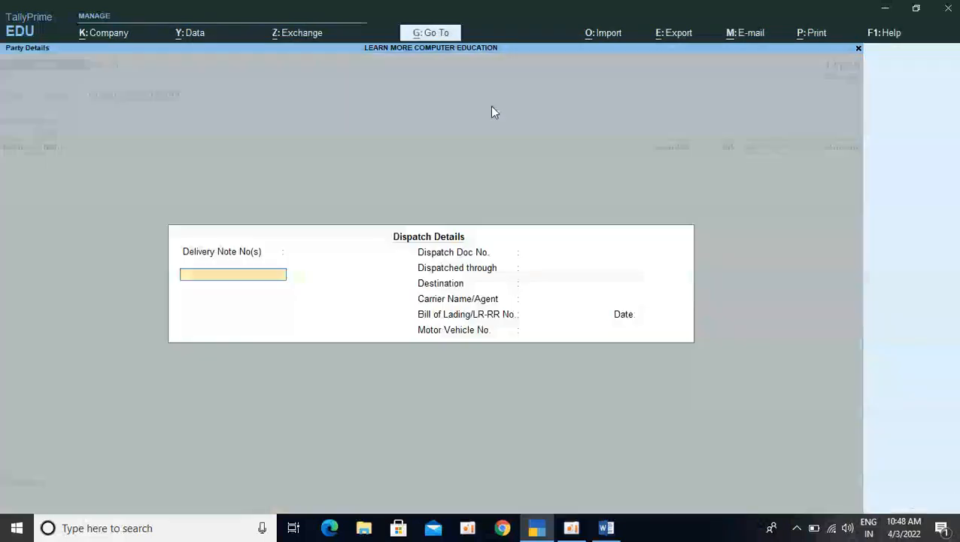
Accept the dispatch and party details without changes and choose Sale as the sales ledger
key(ctrl+a)
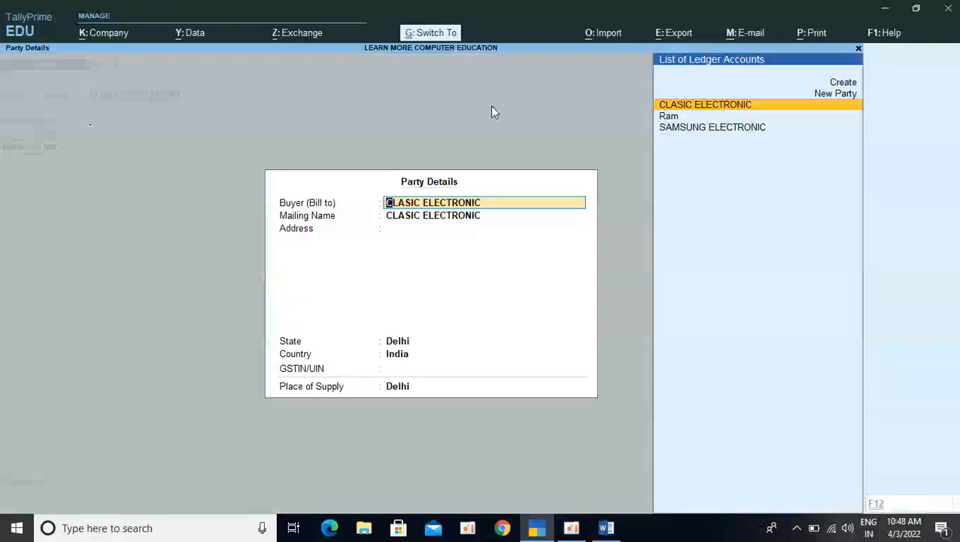
key(ctrl+a)
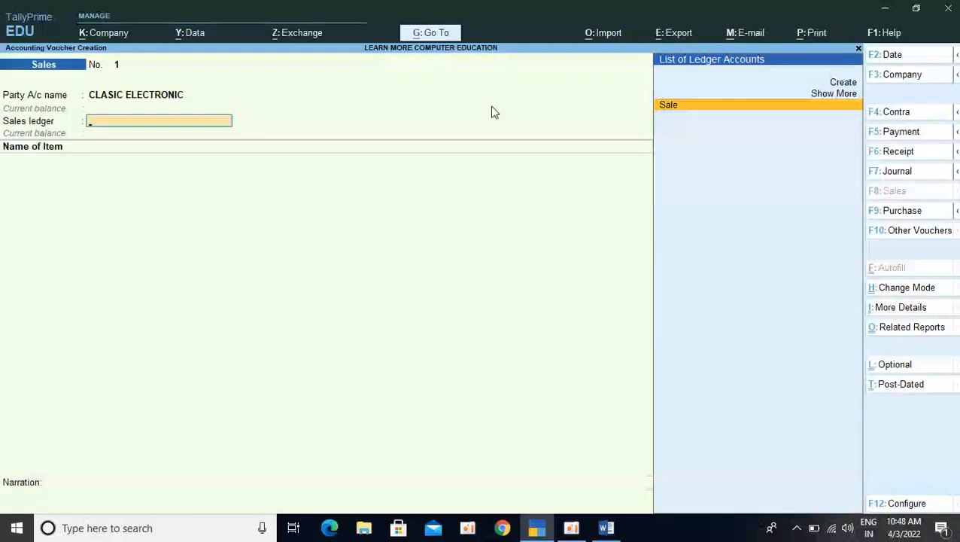
key(Return)
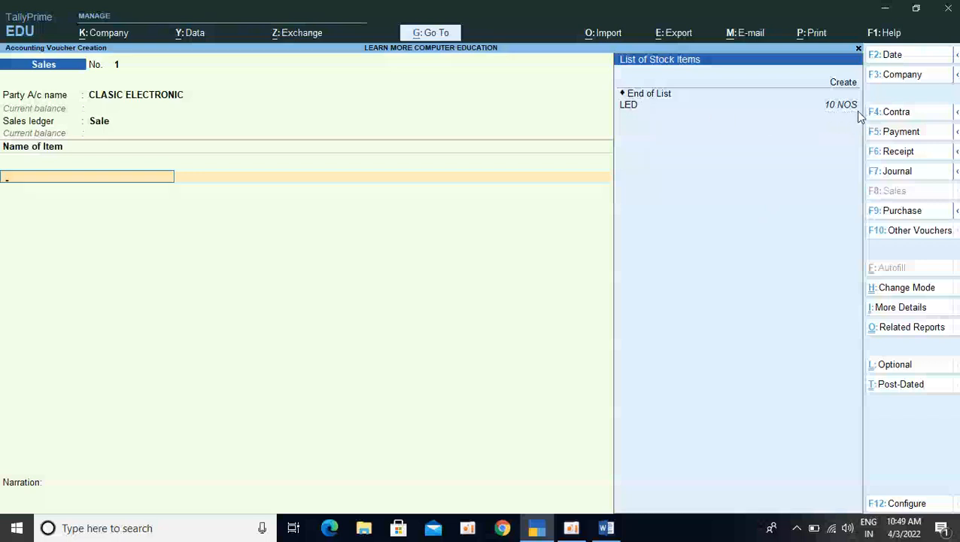
Add the LED item to the sales voucher with a quantity of 8 NOS at a rate of 21,000
click(625, 106)
text(8)
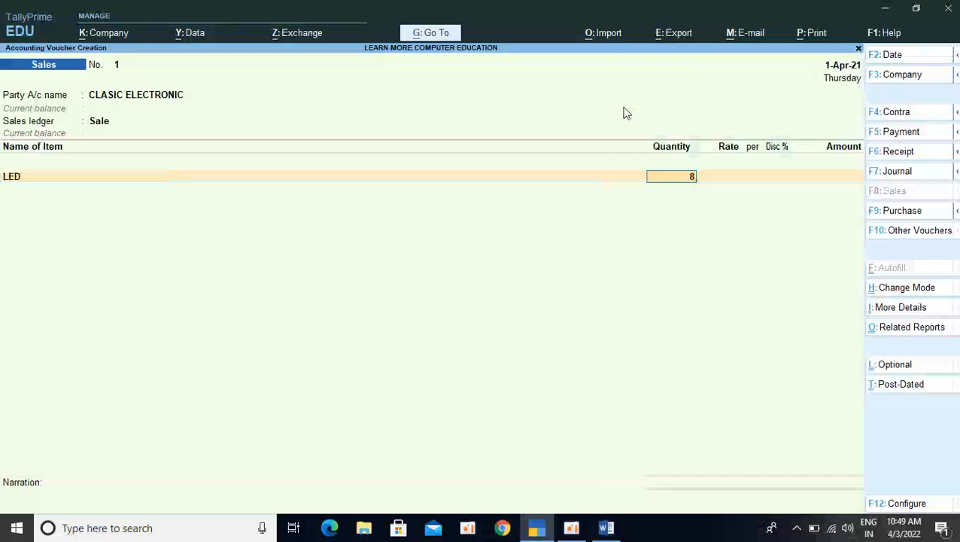
key(Return)
text(21)
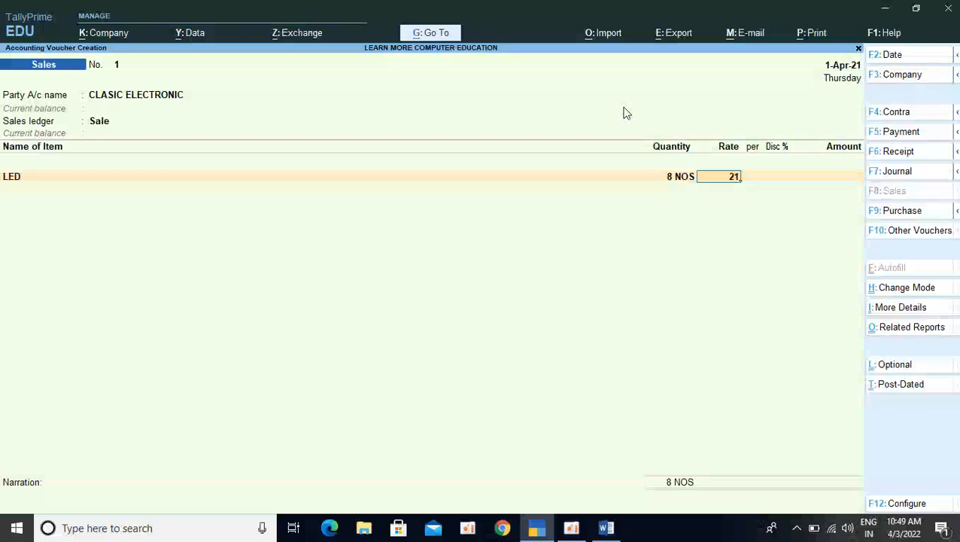
text(000)
key(Return)
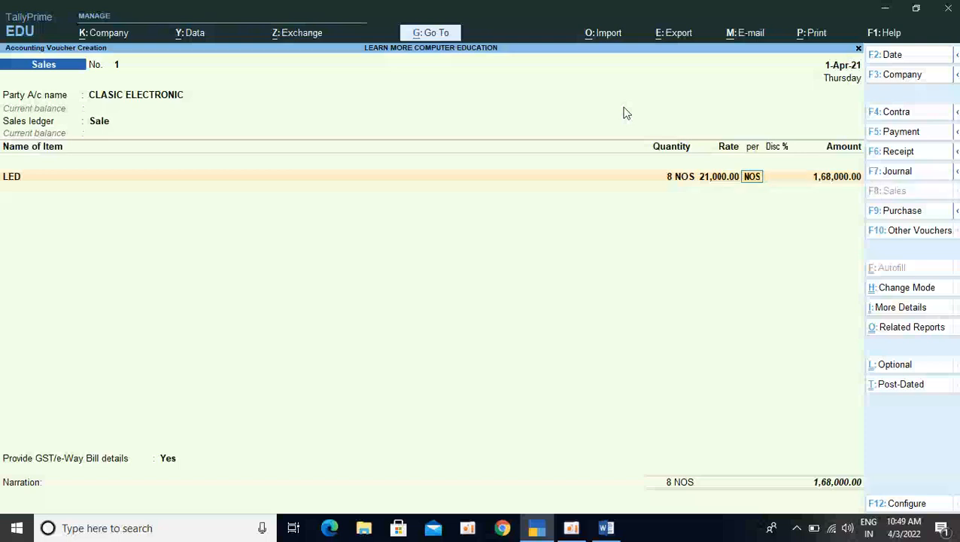
Leave the LED line without a discount, end the item and ledger lists, and skip the e-Way Bill details
key(Return)
key(Return)
key(Return)
key(Return)
key(Return)
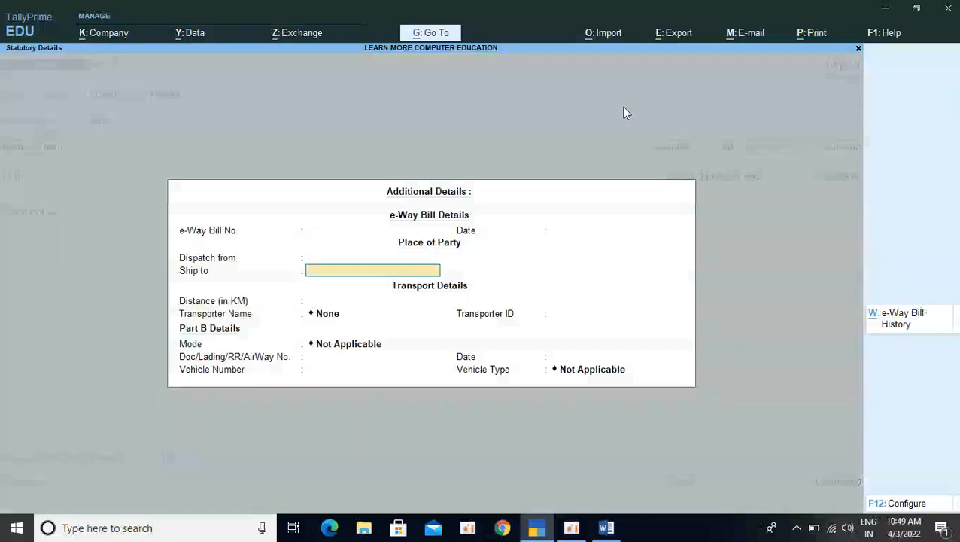
key(Return)
key(Return)
key(Return)
key(Return)
key(Return)
key(Return)
key(Return)
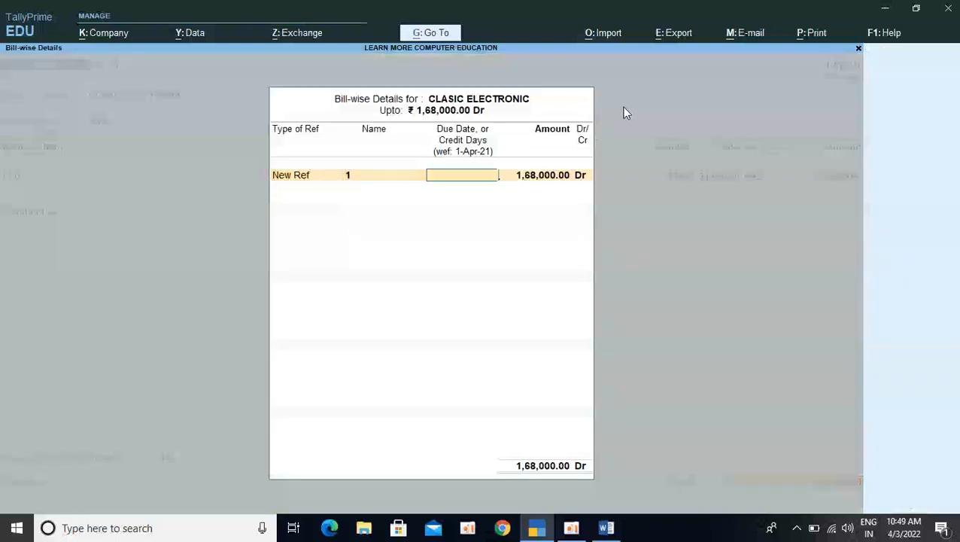
Allocate the full 1,68,000 for CLASIC ELECTRONIC as New Ref 1 with 5 credit days
key(Return)
key(Return)
key(BackSpace)
key(BackSpace)
text(5)
key(Return)
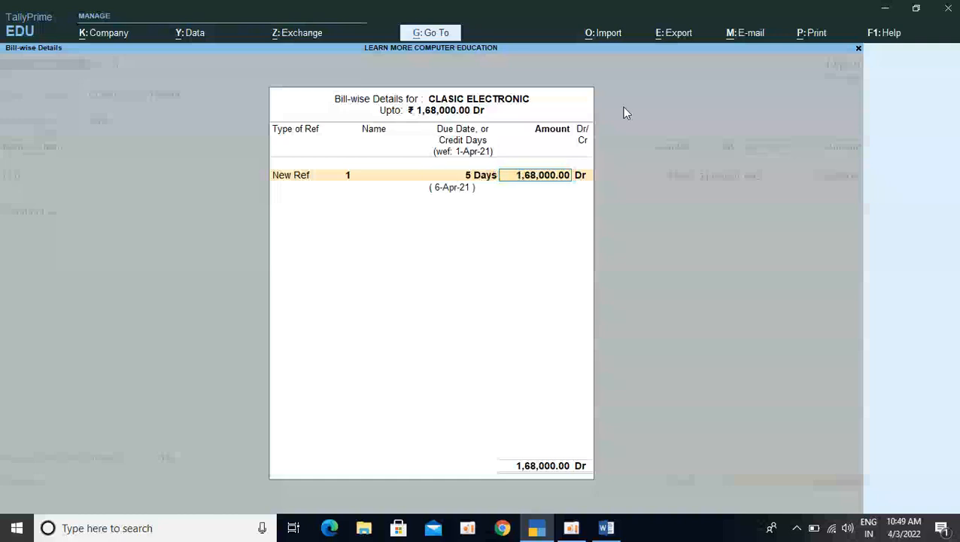
key(Return)
Save the sales voucher without a narration and decline sending its details for e-Way Bill generation
key(Return)
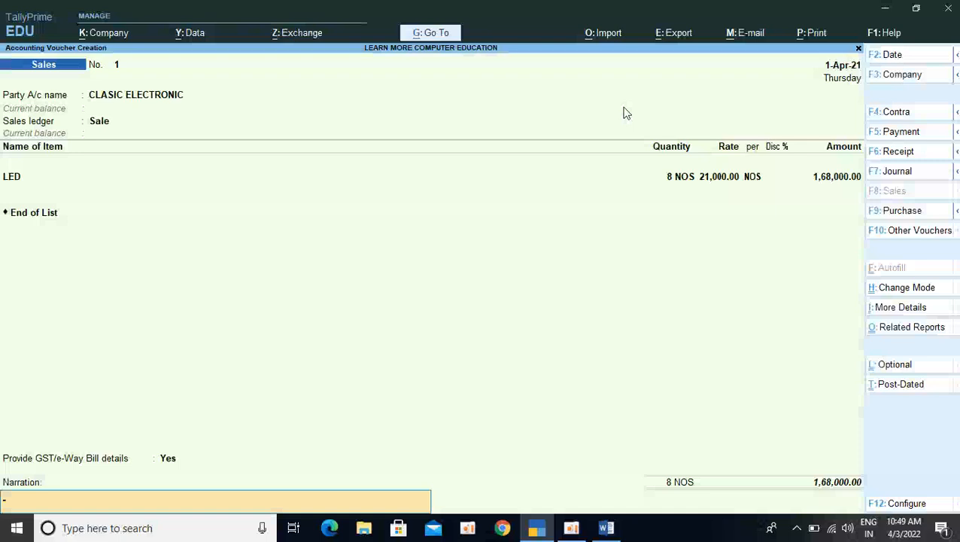
key(Return)
key(Return)
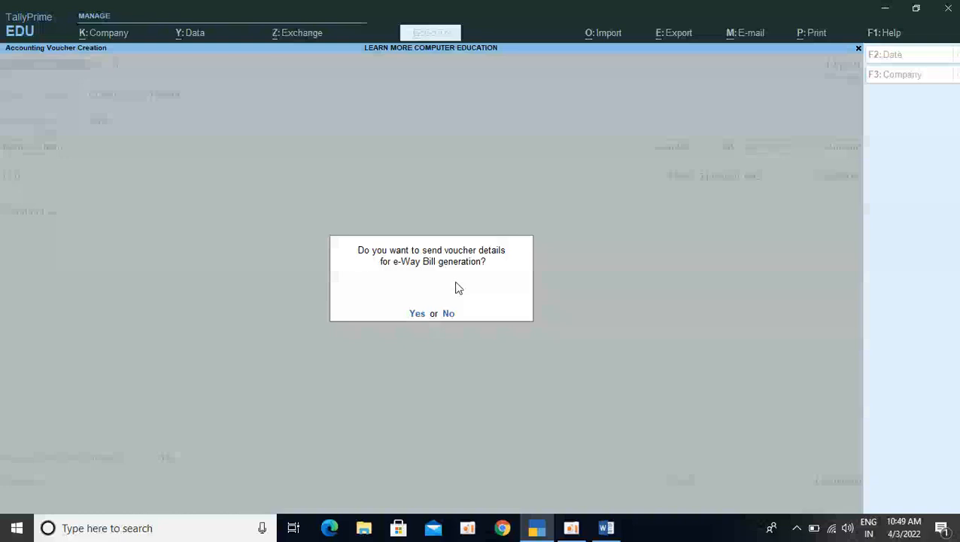
key(n)
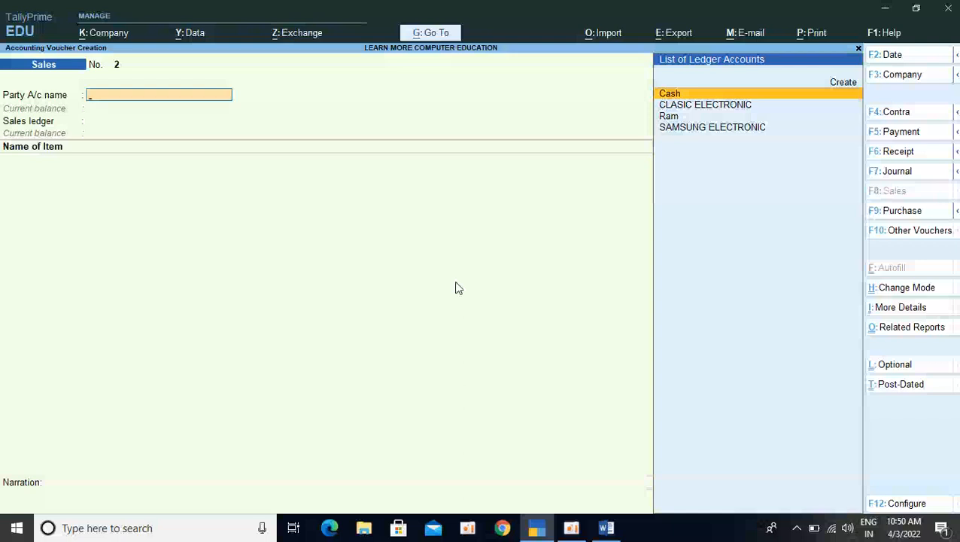
Leave voucher entry, review the recorded sales and purchase vouchers in the Day Book, and return to the Gateway of Tally
key(Escape)
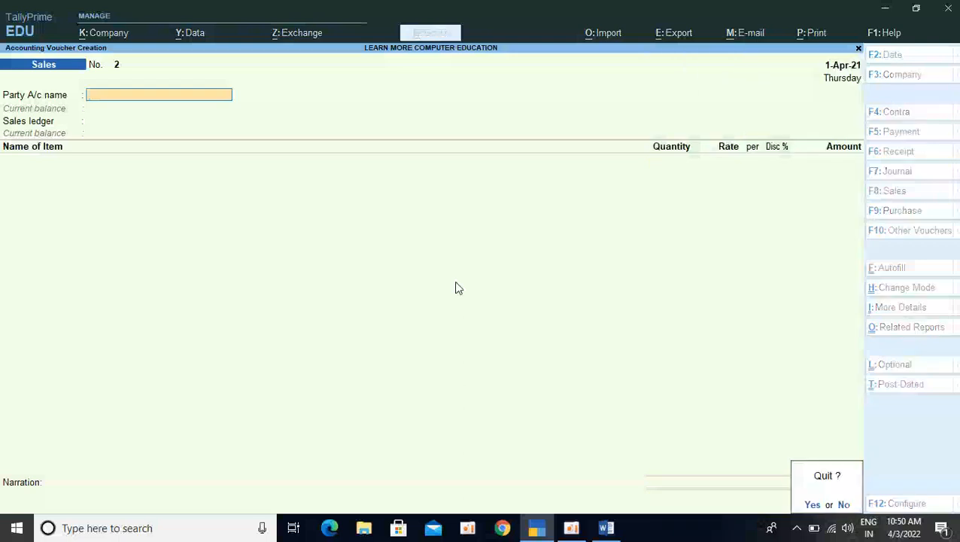
key(Return)
key(Down)
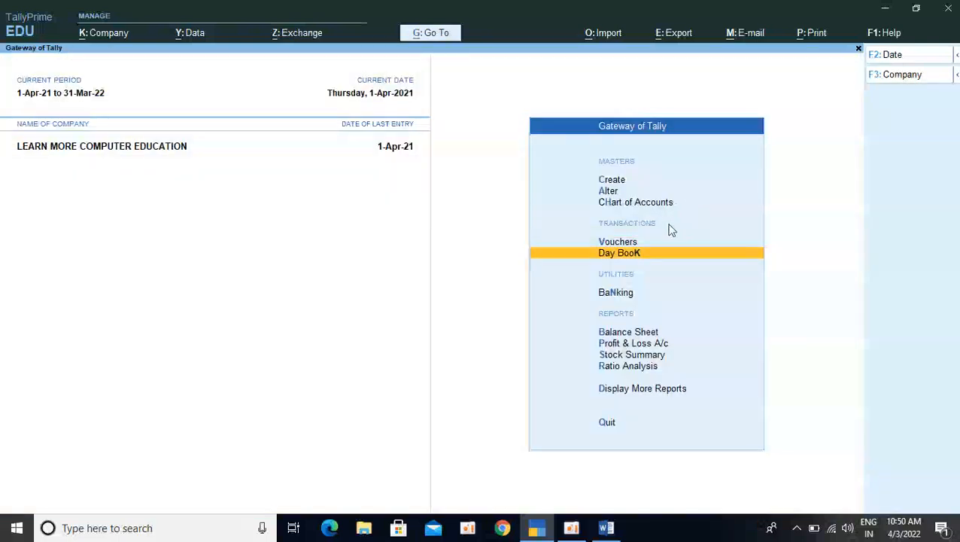
click(617, 255)
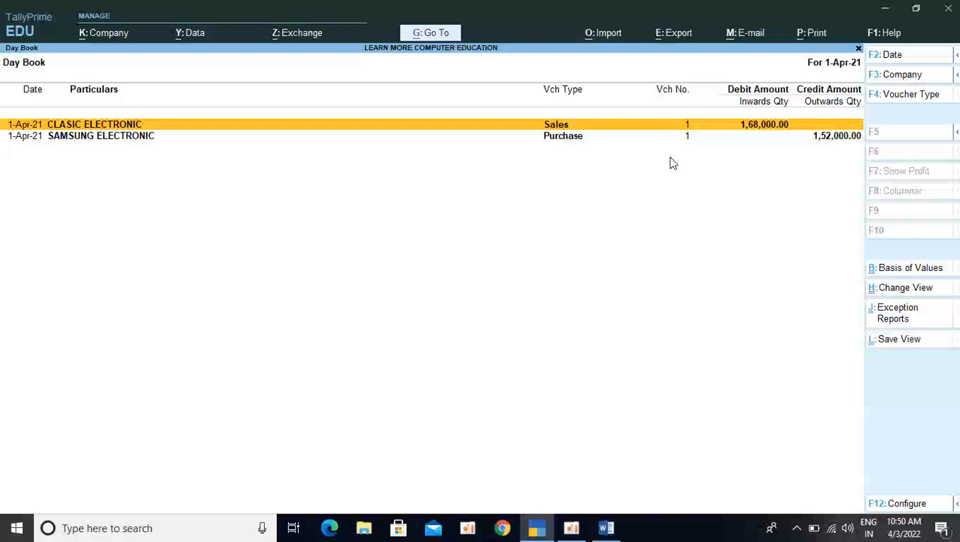
key(Escape)
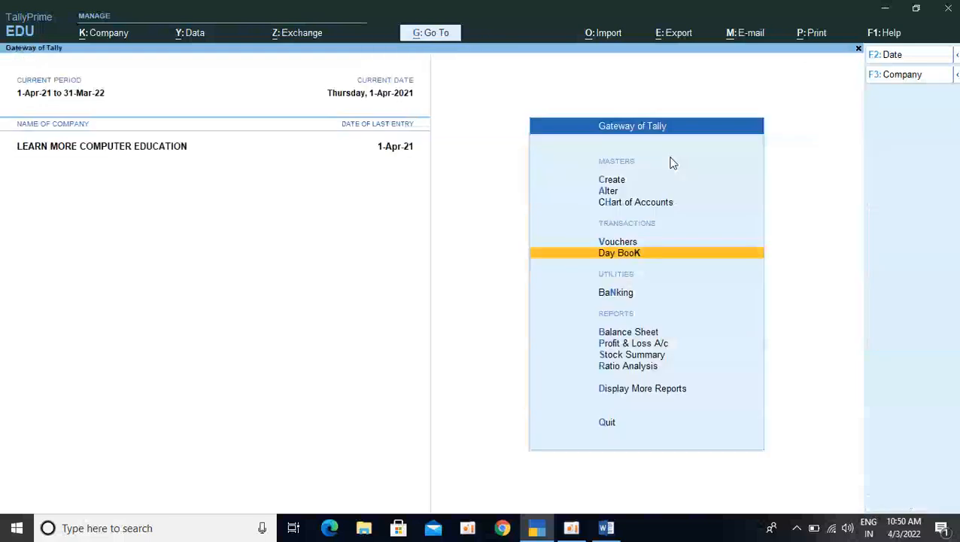
Start a payment voucher and select SAMSUNG ELECTRONIC as the debit ledger
key(Up)
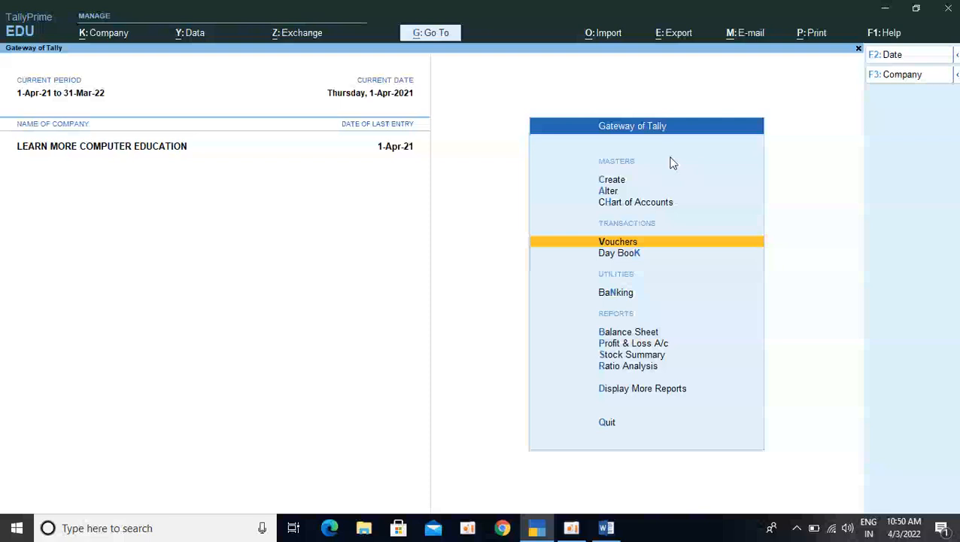
key(Return)
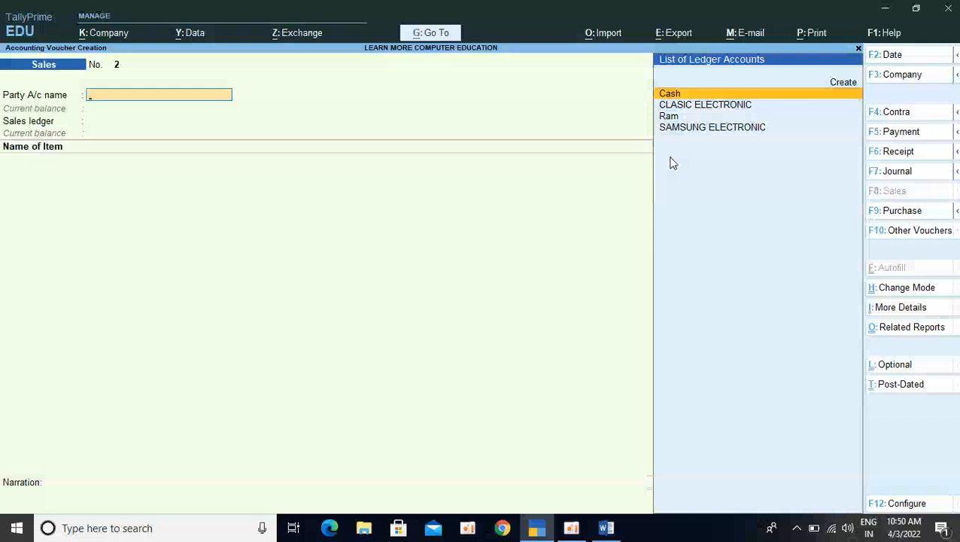
key(F5)
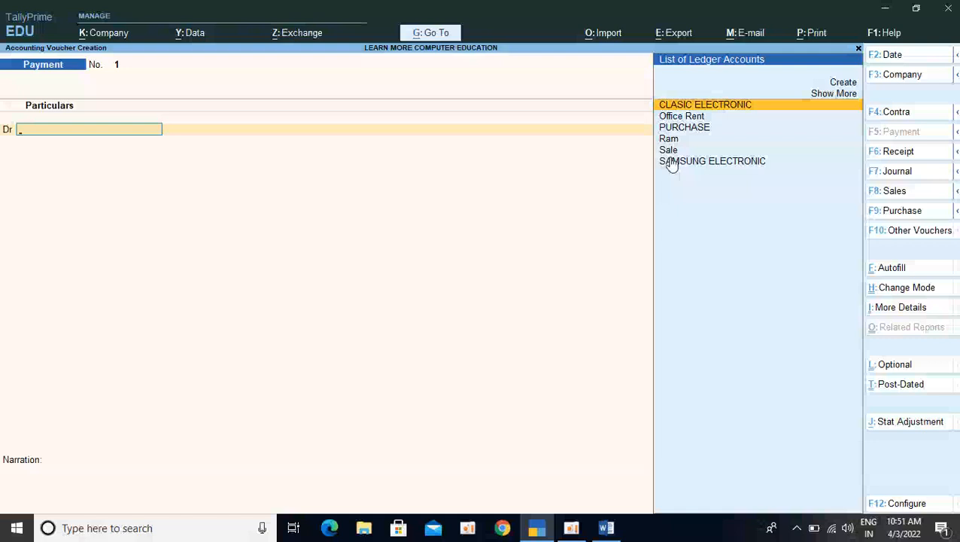
key(Down)
key(Down)
key(Down)
key(Down)
key(Down)
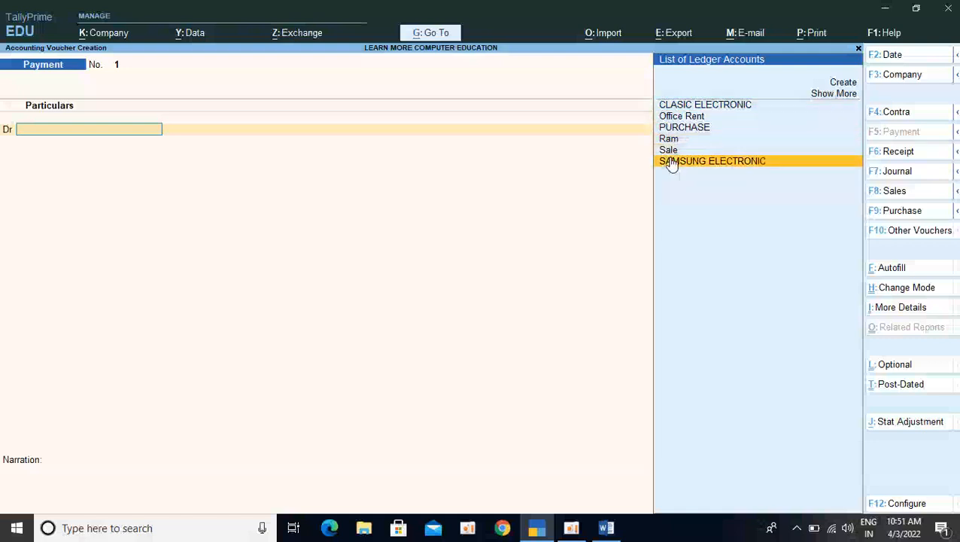
key(Return)
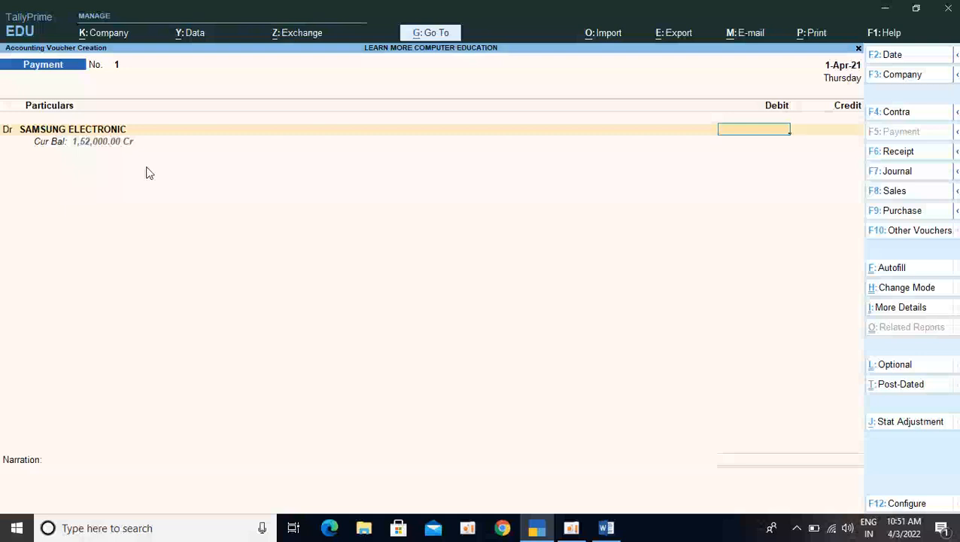
Configure the payment voucher to preallocate bills for Payment/Receipt/Journal Vouchers, returning to the debit ledger entry
key(BackSpace)
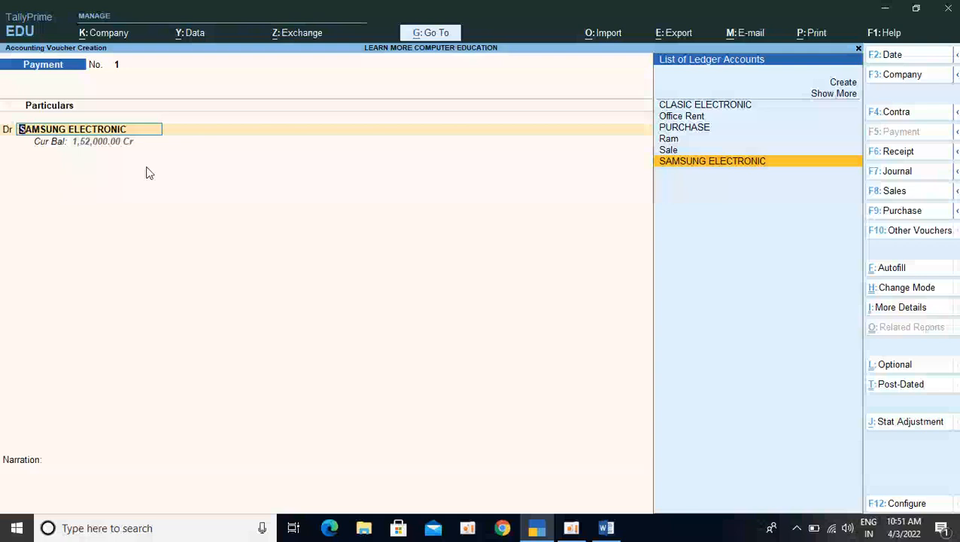
key(F12)
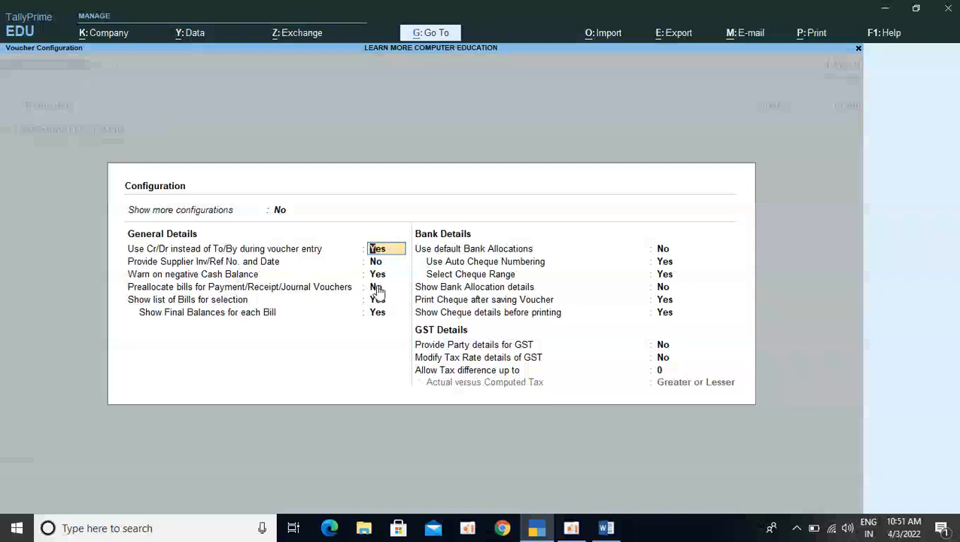
key(Return)
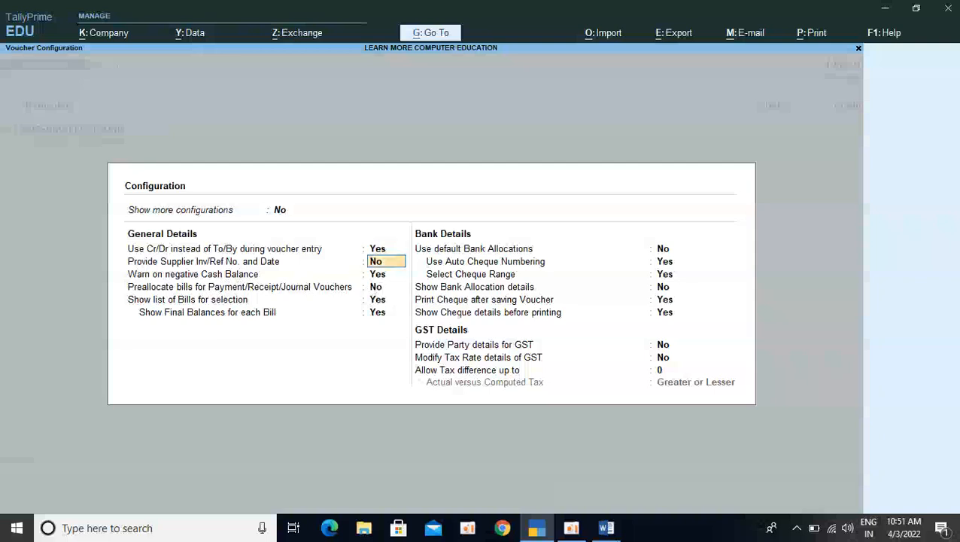
key(Return)
key(Return)
text(y)
key(Return)
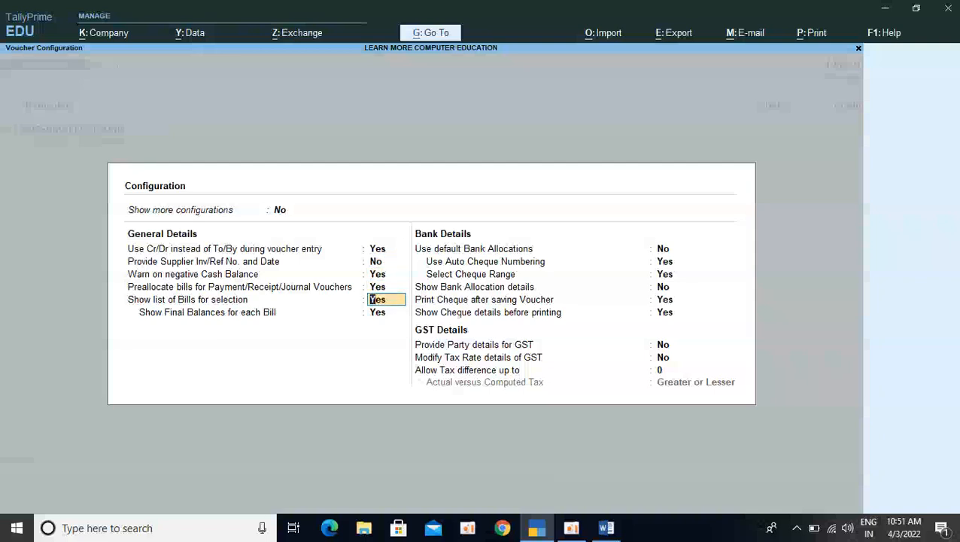
key(ctrl+a)
Allocate the SAMSUNG ELECTRONIC payment as Agst Ref to the pending purchase bill for the full 1,52,000 on the debit side
key(Return)
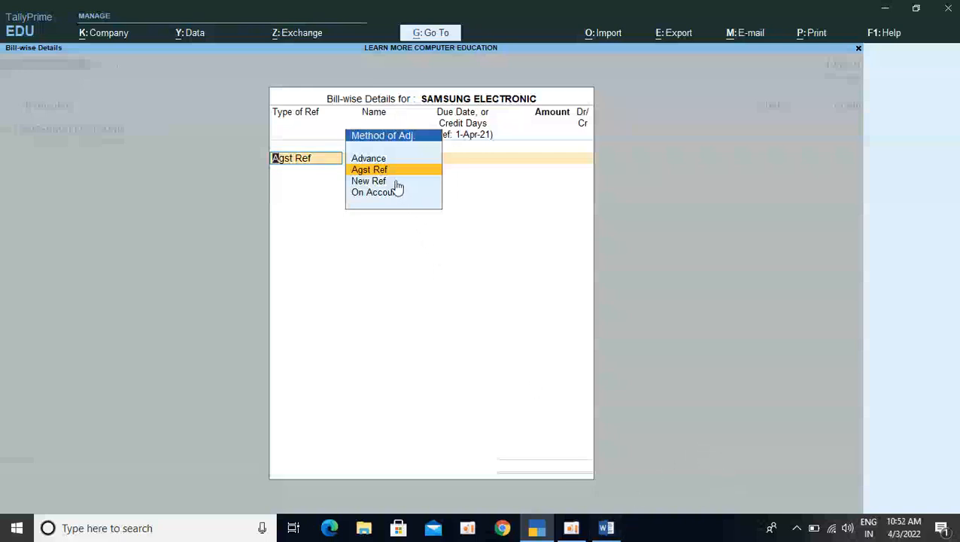
click(368, 170)
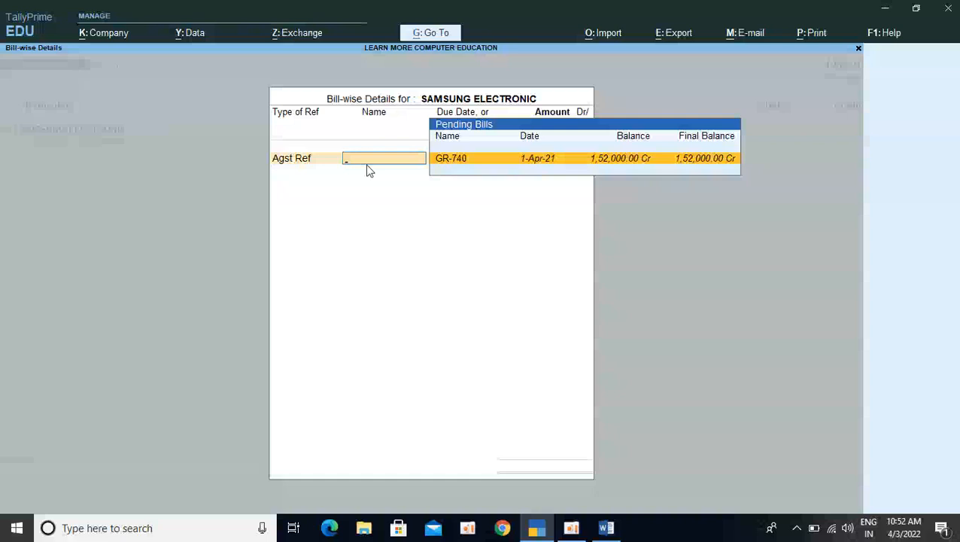
key(Return)
key(Return)
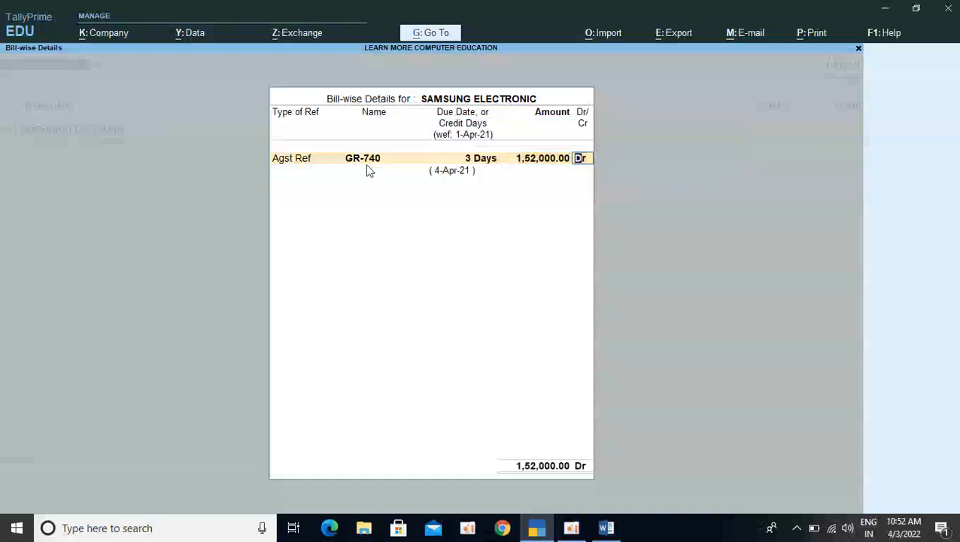
key(Return)
key(Return)
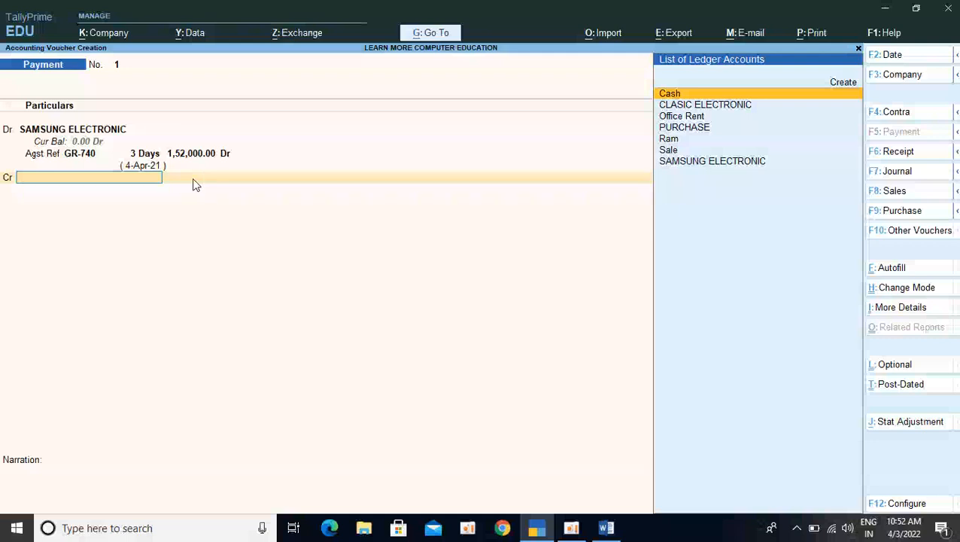
Credit the Cash ledger with 1,52,000 and move on to the payment voucher's narration
click(679, 94)
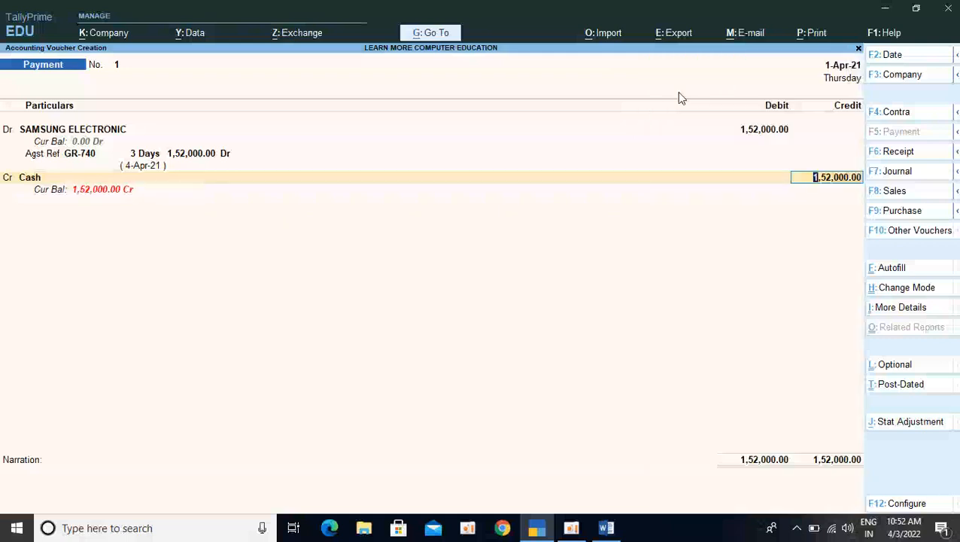
key(Return)
Leave the narration blank and save the SAMSUNG ELECTRONIC payment voucher
key(Return)
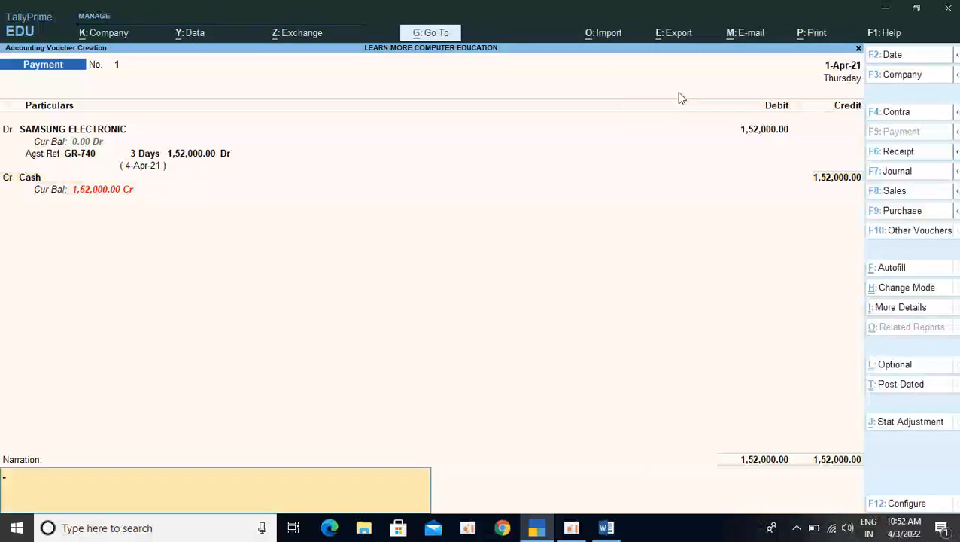
key(Return)
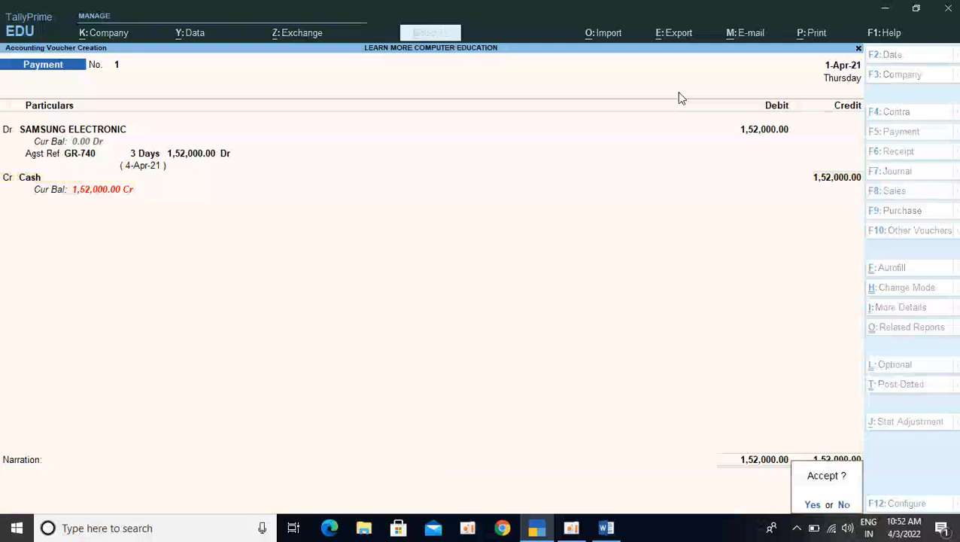
key(Return)
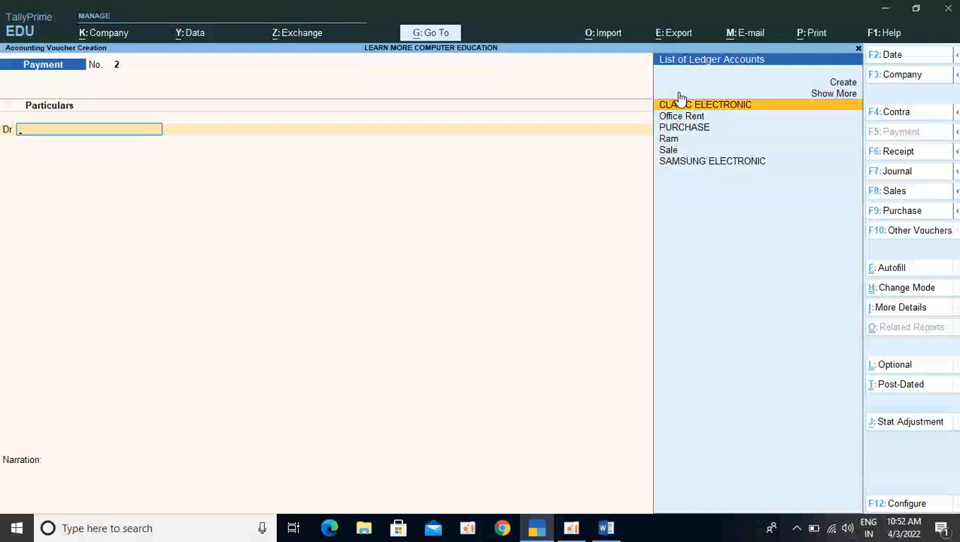
Start a receipt voucher crediting CLASIC ELECTRONIC, allocated as Agst Ref to pending bill 1 for the full 1,68,000
key(F6)
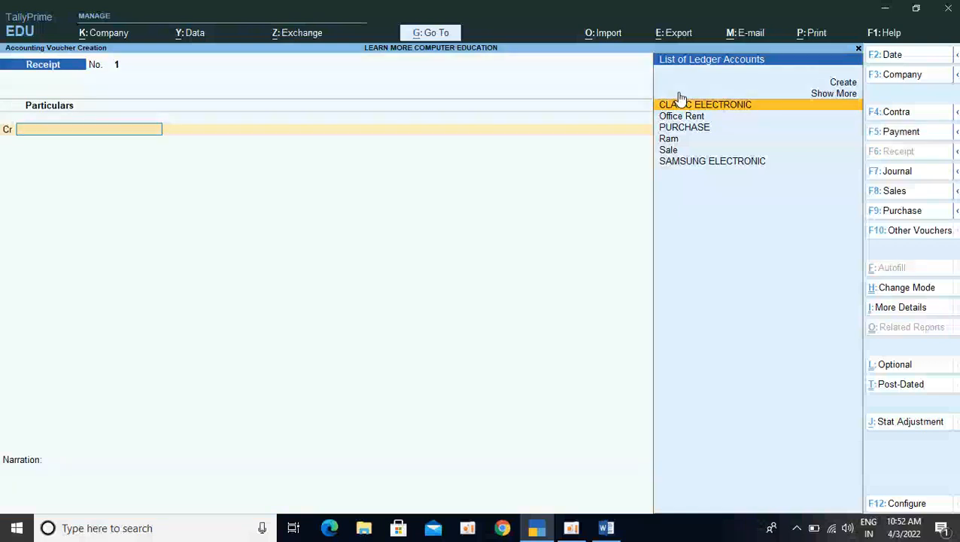
click(680, 99)
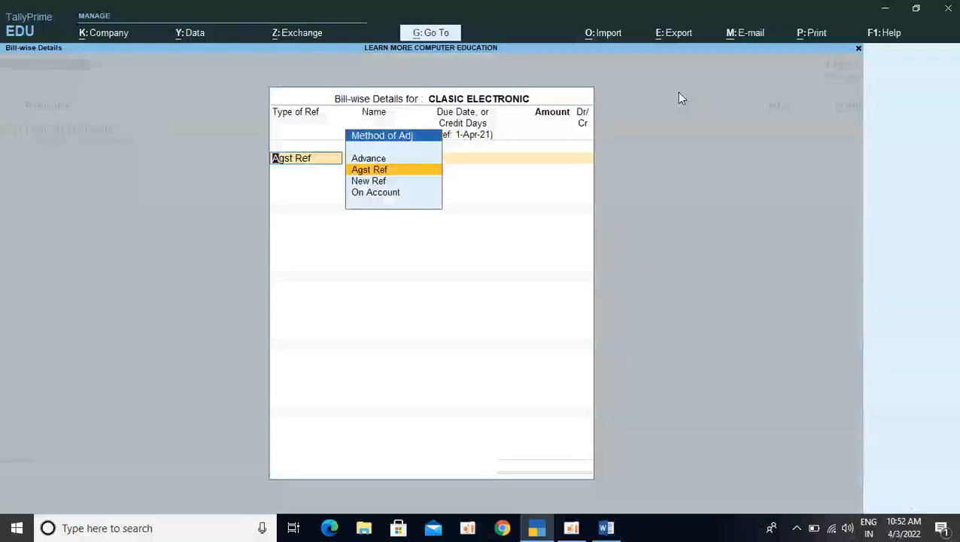
key(Return)
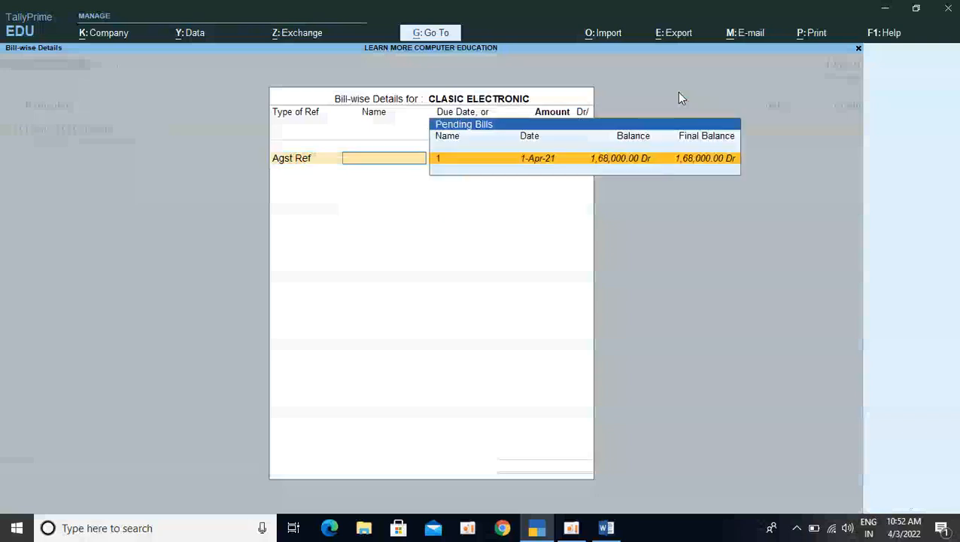
key(Return)
key(Return)
key(Return)
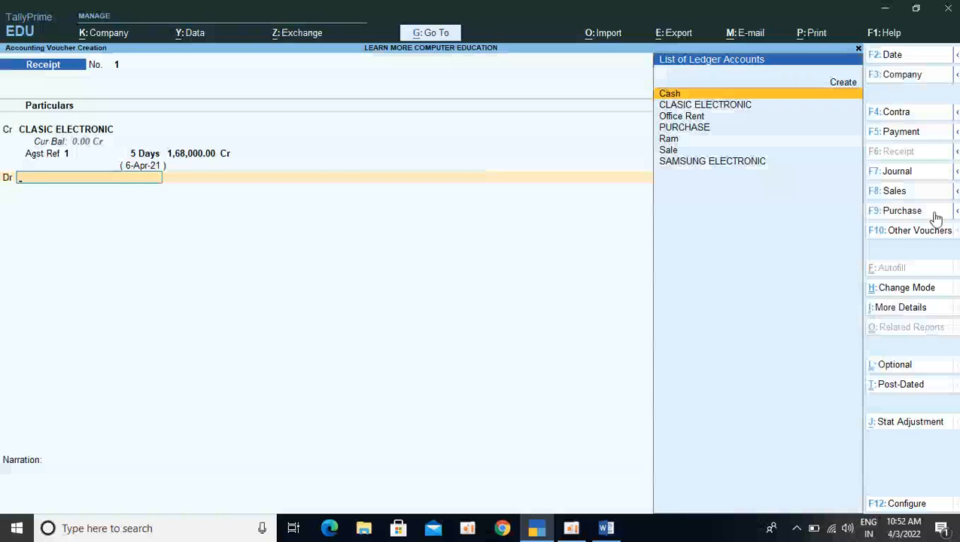
Debit the Cash ledger with 1,68,000 and save the CLASIC ELECTRONIC receipt without a narration
key(Down)
key(Up)
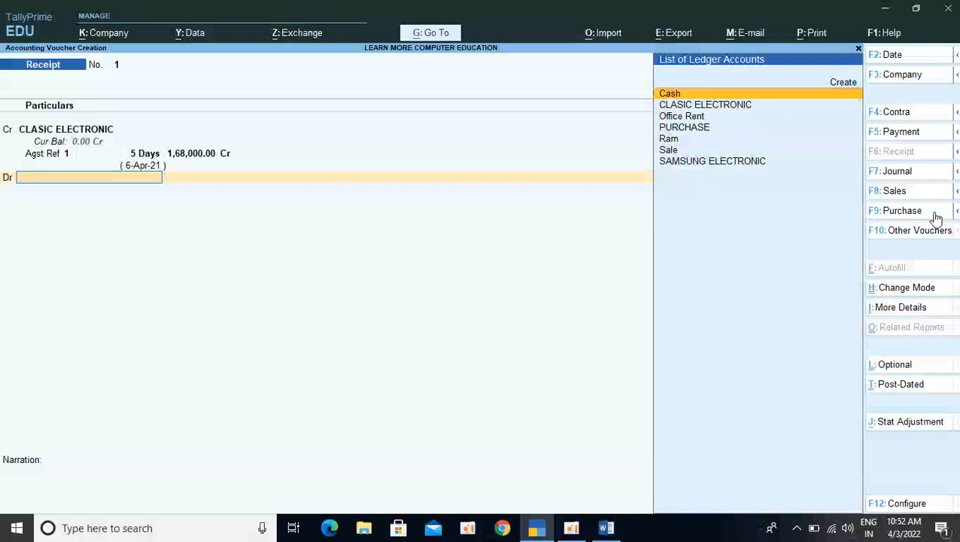
key(Return)
key(Return)
key(Return)
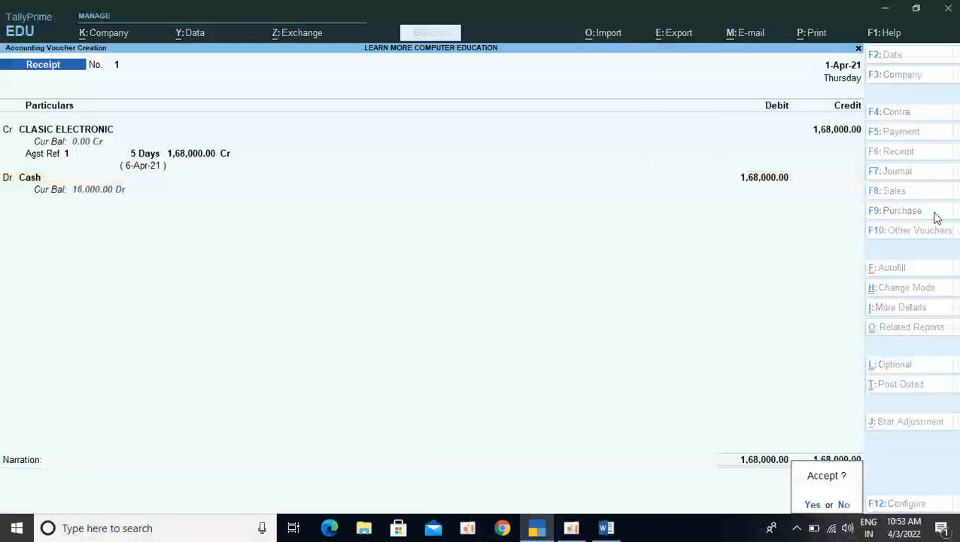
key(Return)
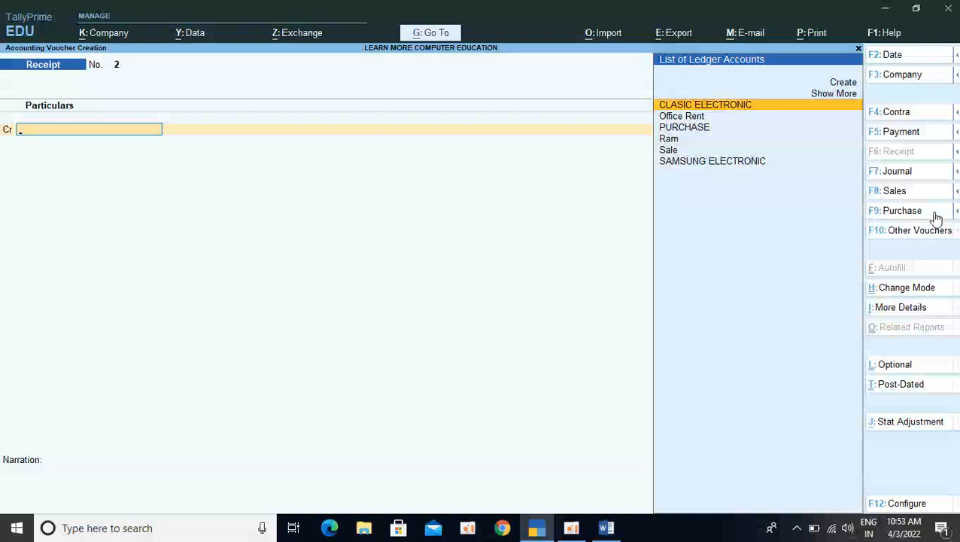
Select SAMSUNG ELECTRONIC as the credit ledger of the new receipt and set its bill-wise reference type to Advance
key(Down)
key(Down)
key(Down)
key(Down)
key(Down)
key(Return)
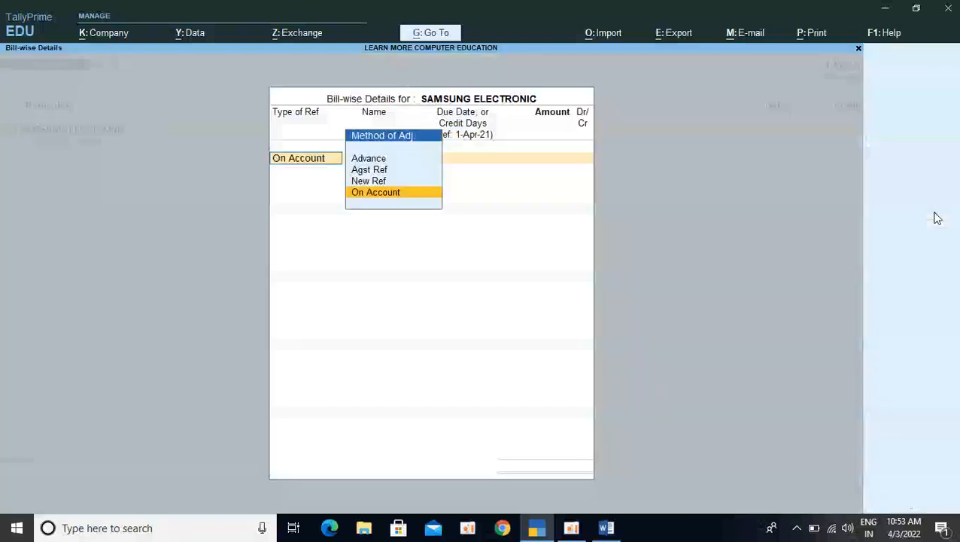
key(Up)
key(Up)
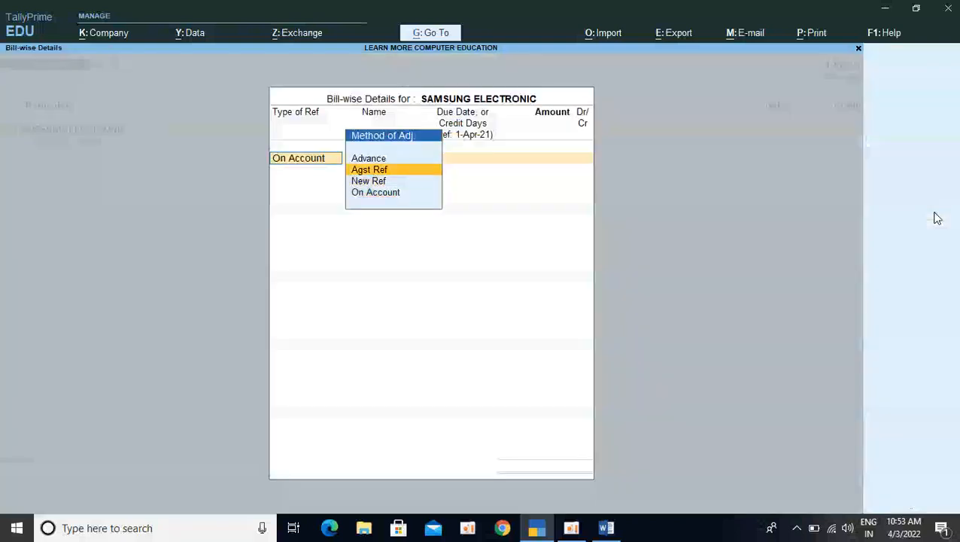
key(Down)
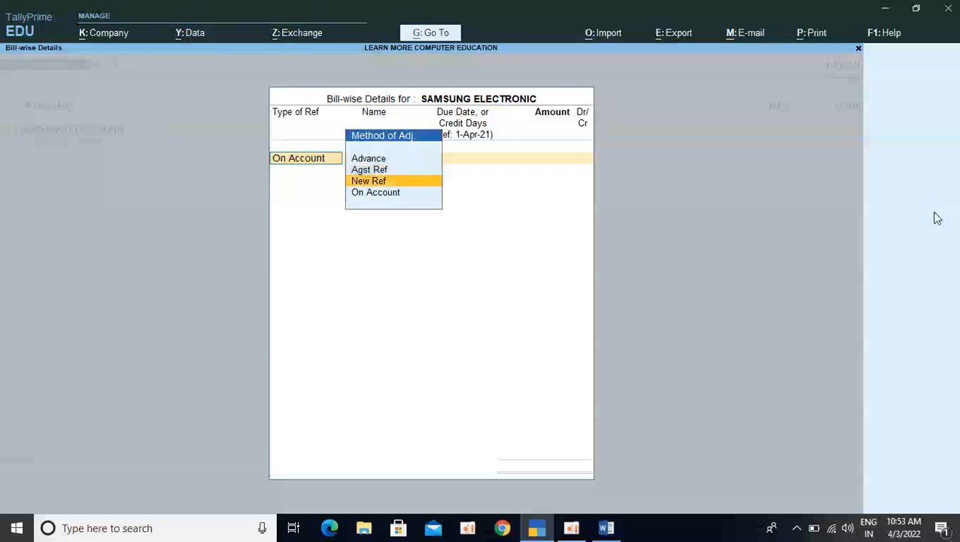
key(Up)
key(Up)
key(Return)
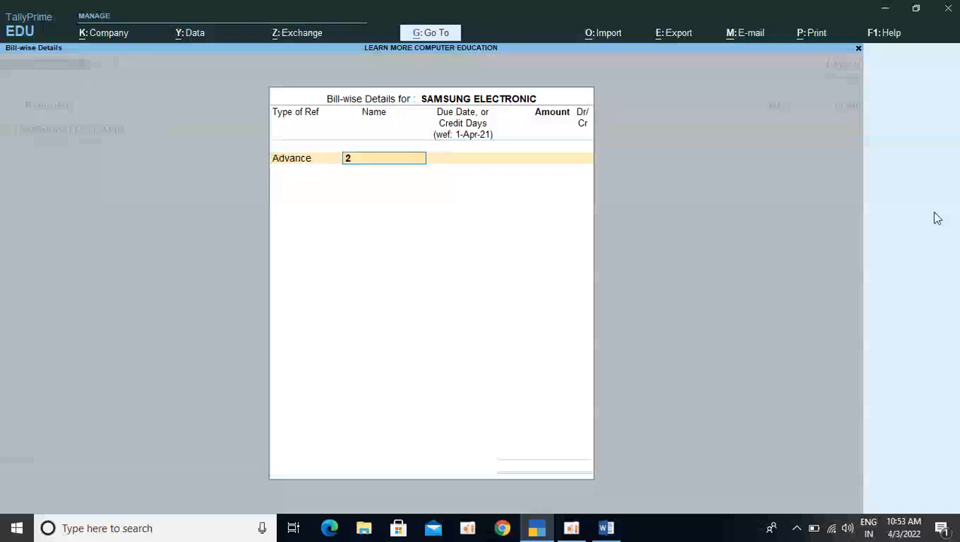
Allocate 1,00,000 to the SAMSUNG ELECTRONIC advance under reference 2 and debit Cash with the same amount
key(Return)
key(Return)
text(100000)
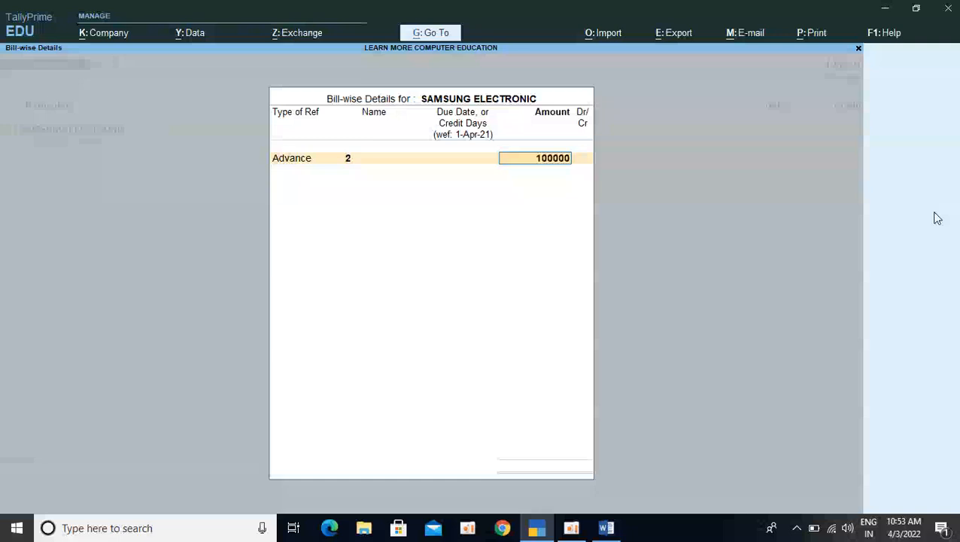
key(Return)
key(Return)
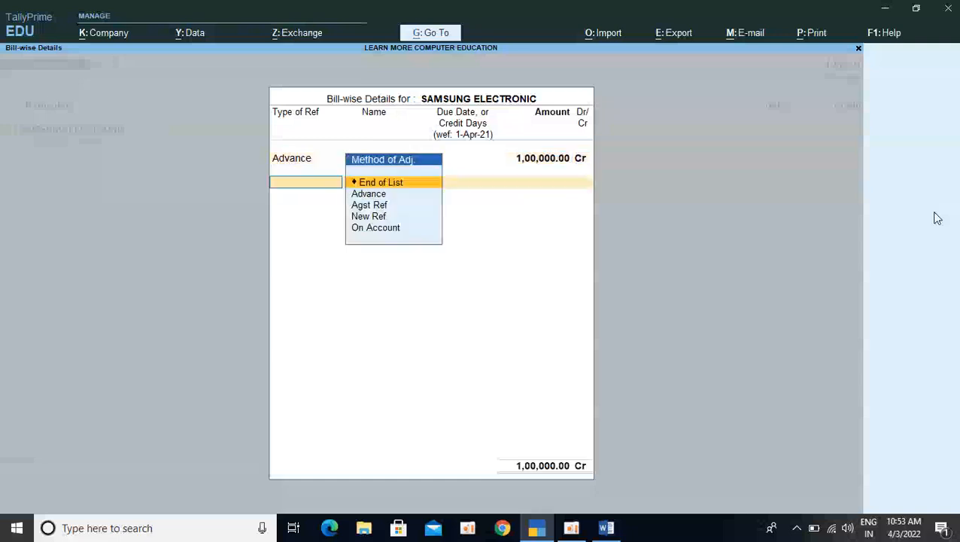
key(Return)
key(Return)
key(Return)
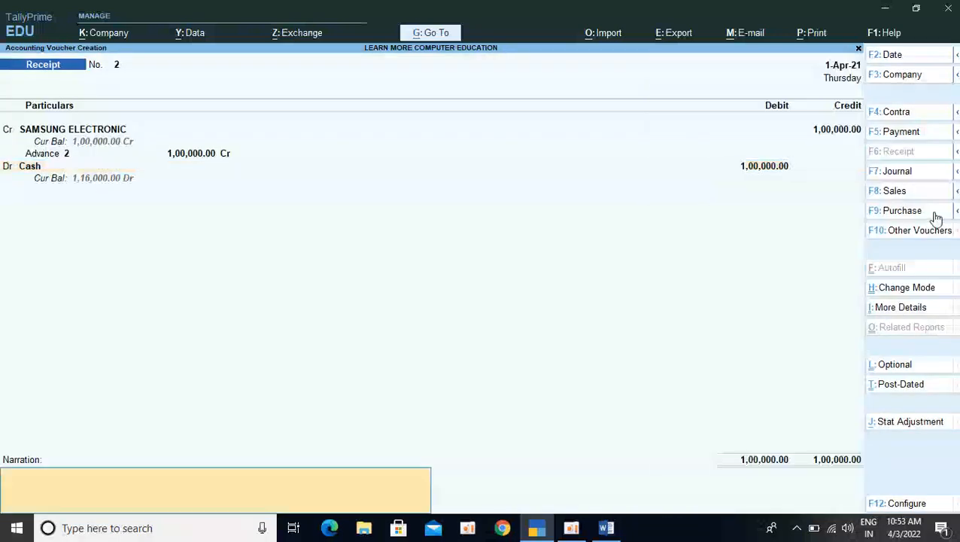
key(Return)
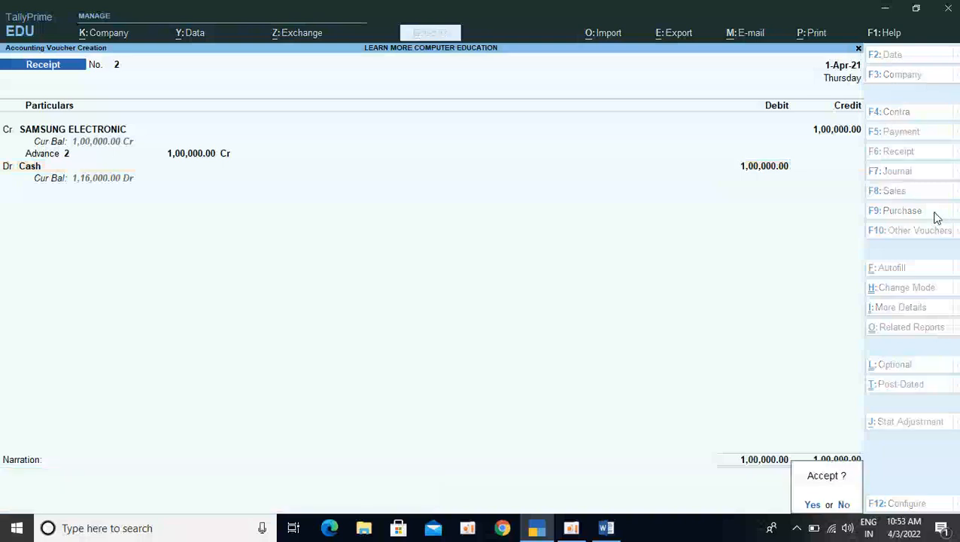
Go back into the unsaved SAMSUNG ELECTRONIC advance voucher and change its type to Payment
key(BackSpace)
key(BackSpace)
key(BackSpace)
key(BackSpace)
key(BackSpace)
key(BackSpace)
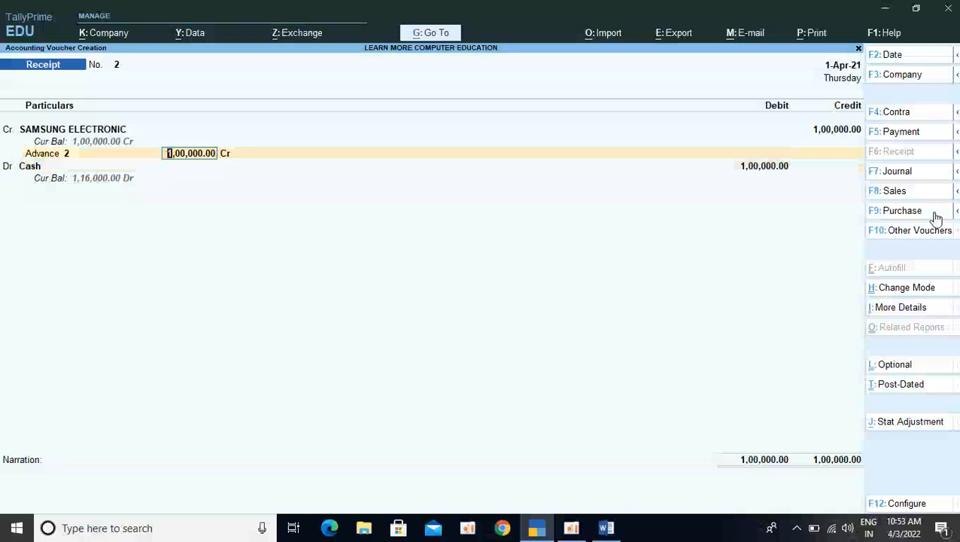
key(F5)
key(Return)
key(Return)
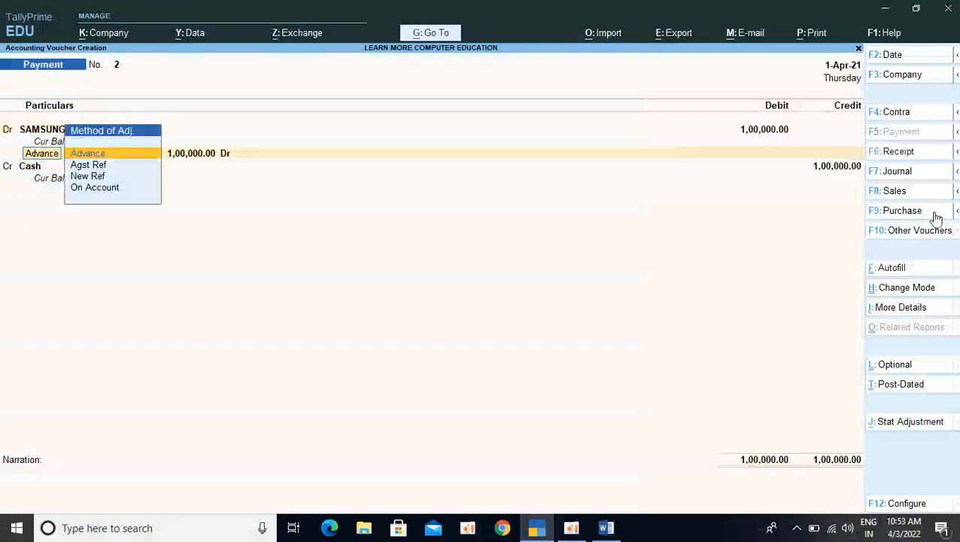
Keep the 1,00,000 SAMSUNG ELECTRONIC advance debit and the Cash credit, and save the payment voucher
key(Return)
key(Return)
key(Return)
key(Return)
key(Return)
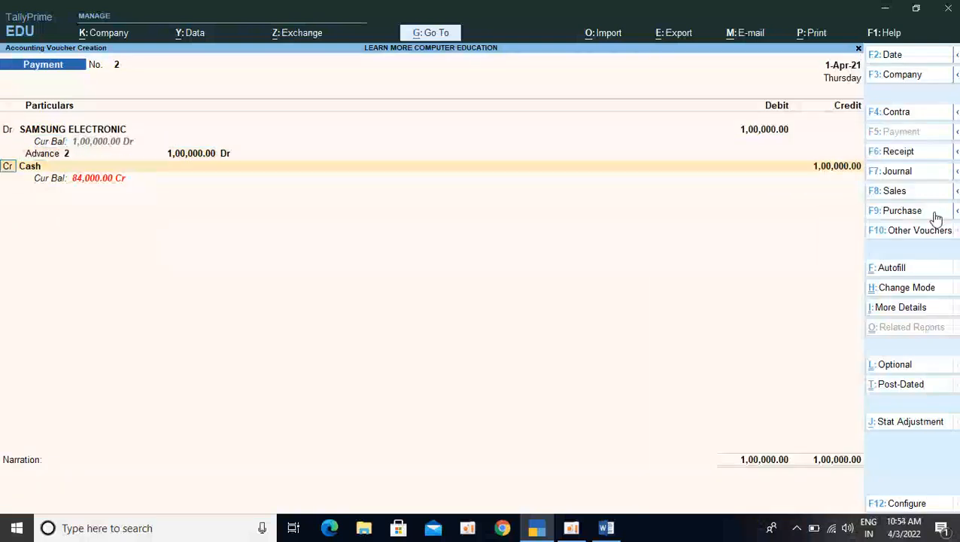
key(Return)
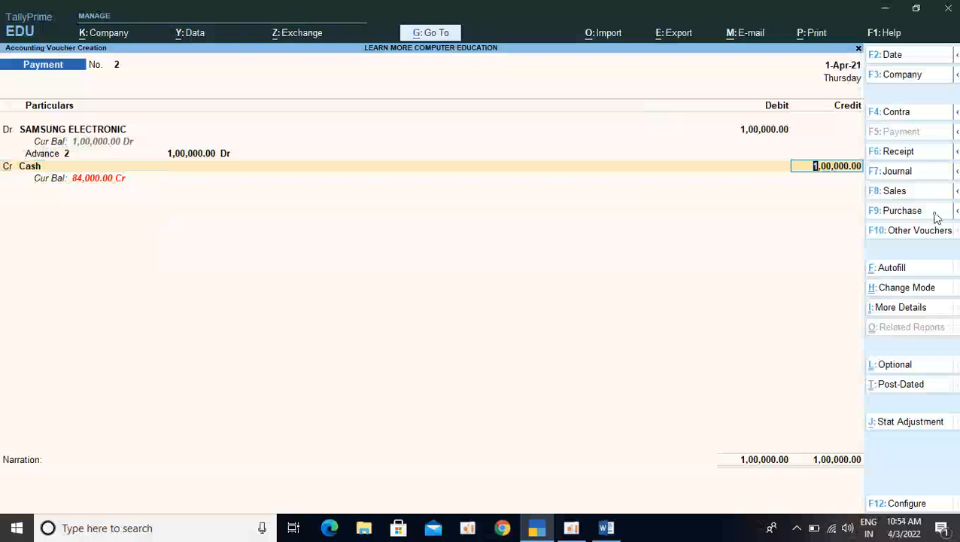
key(Return)
key(Return)
key(Return)
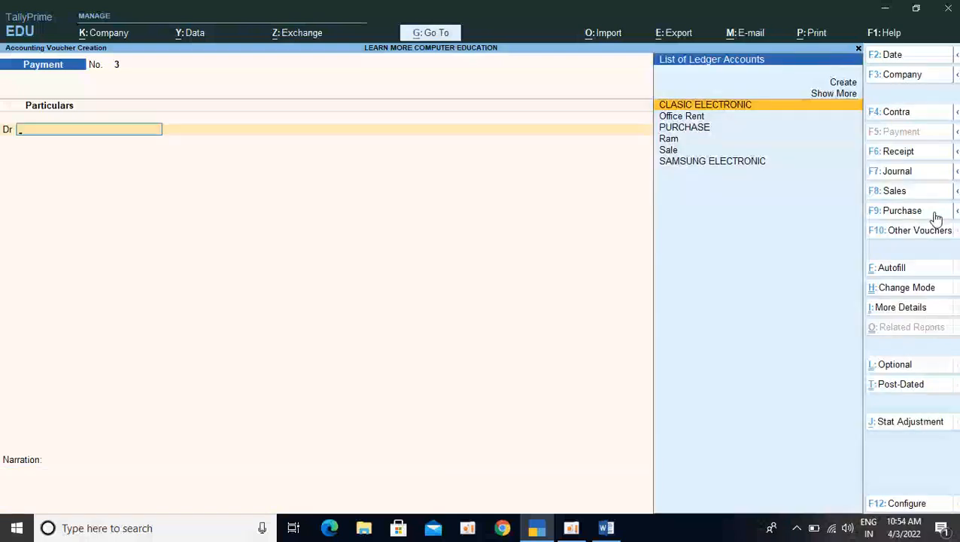
Start a receipt voucher crediting CLASIC ELECTRONIC and set its bill-wise reference type to Advance
key(F6)
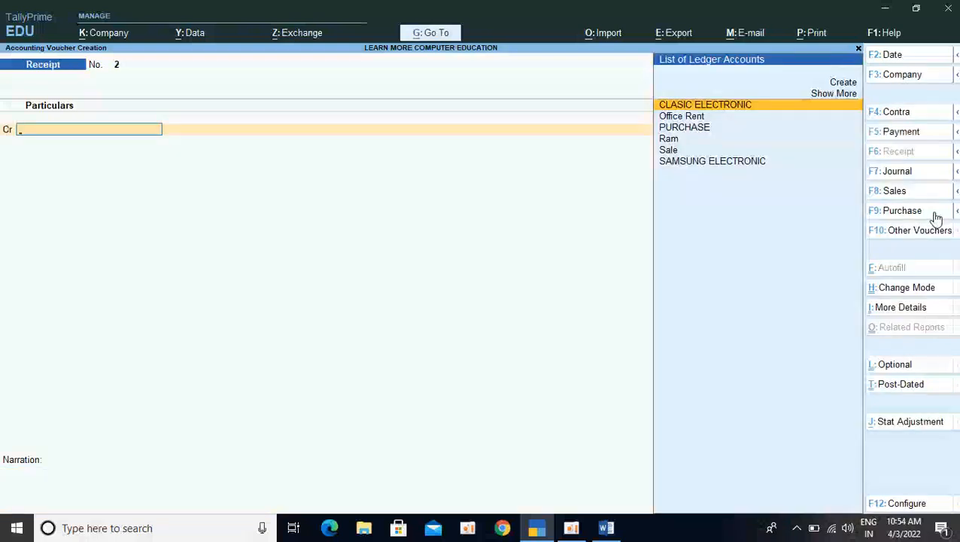
key(Down)
key(Up)
key(Return)
key(Up)
key(Up)
key(Up)
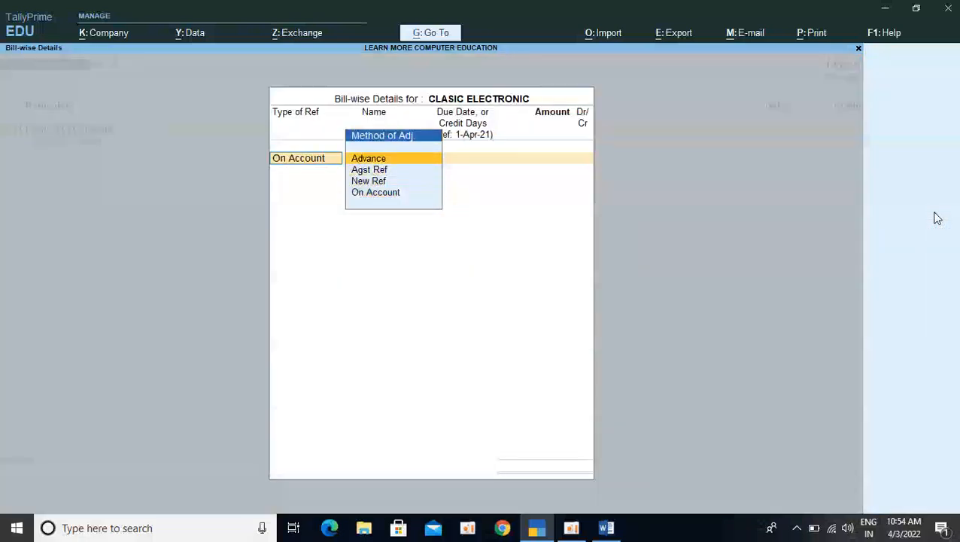
key(Return)
key(Return)
key(Return)
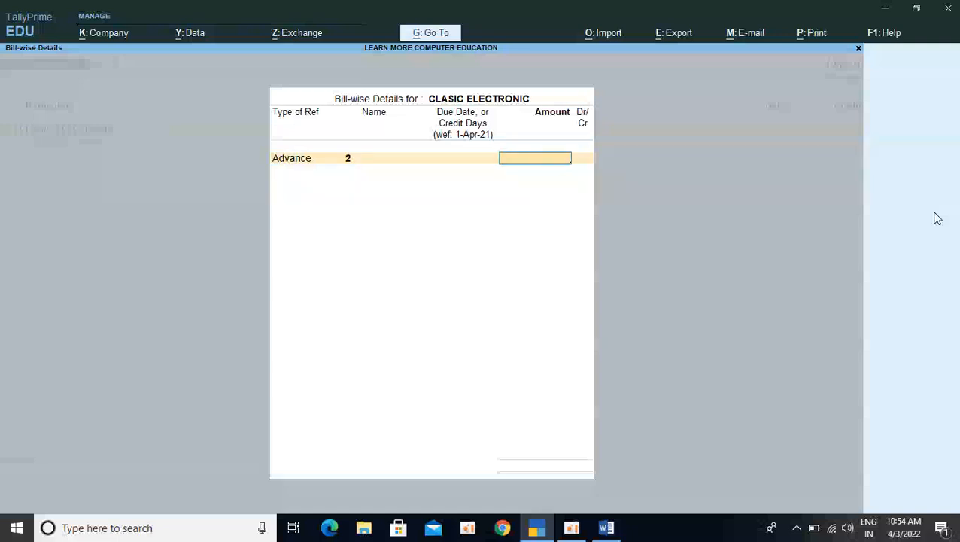
Enter 3,00,000 on the credit side for the CLASIC ELECTRONIC advance under reference 2
text(300000)
key(Return)
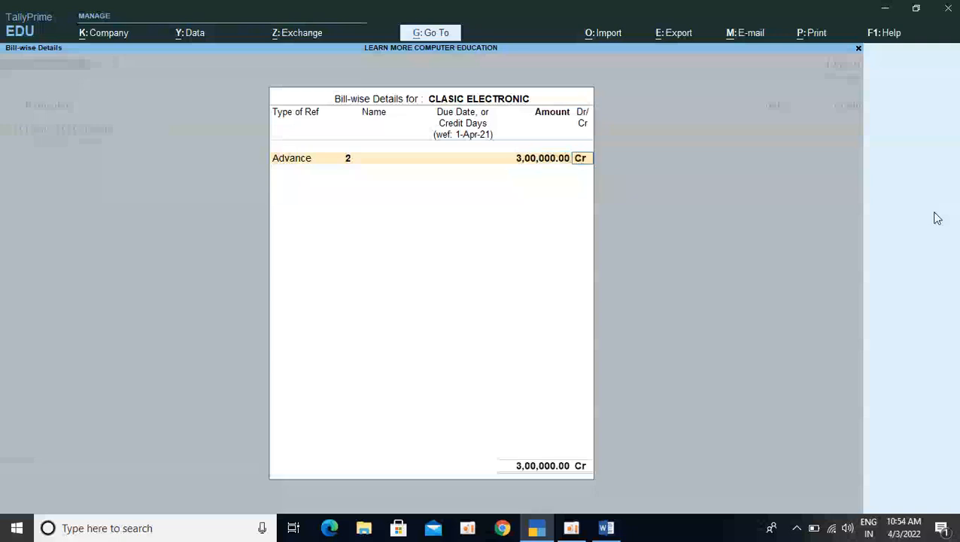
key(Return)
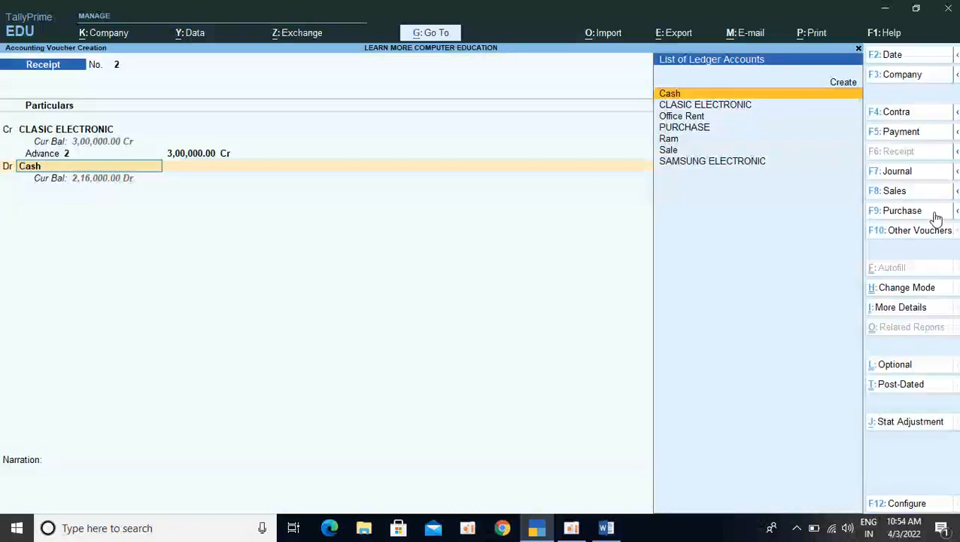
Debit Cash with 3,00,000 and save the CLASIC ELECTRONIC advance receipt without a narration
key(Return)
key(Return)
key(Return)
key(Return)
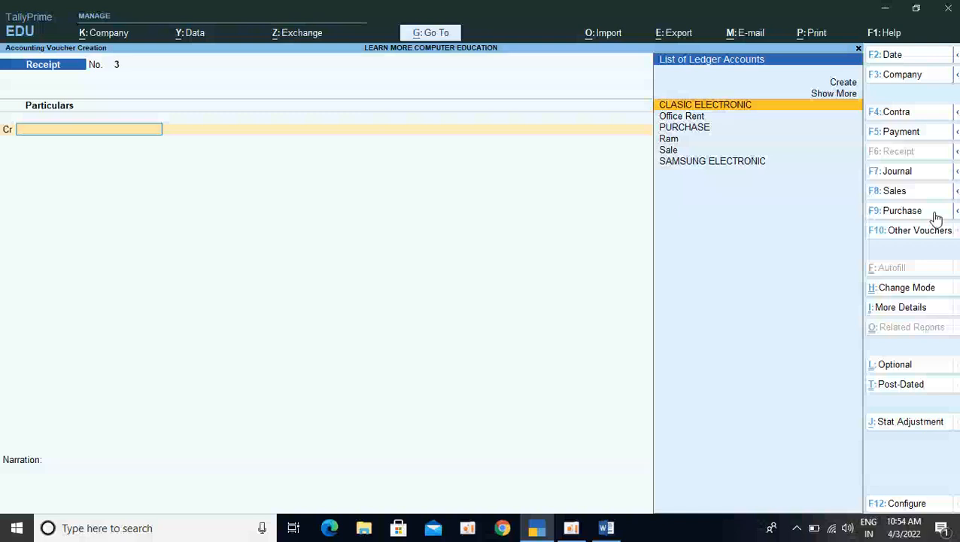
key(alt+Tab)
key(alt+Tab)
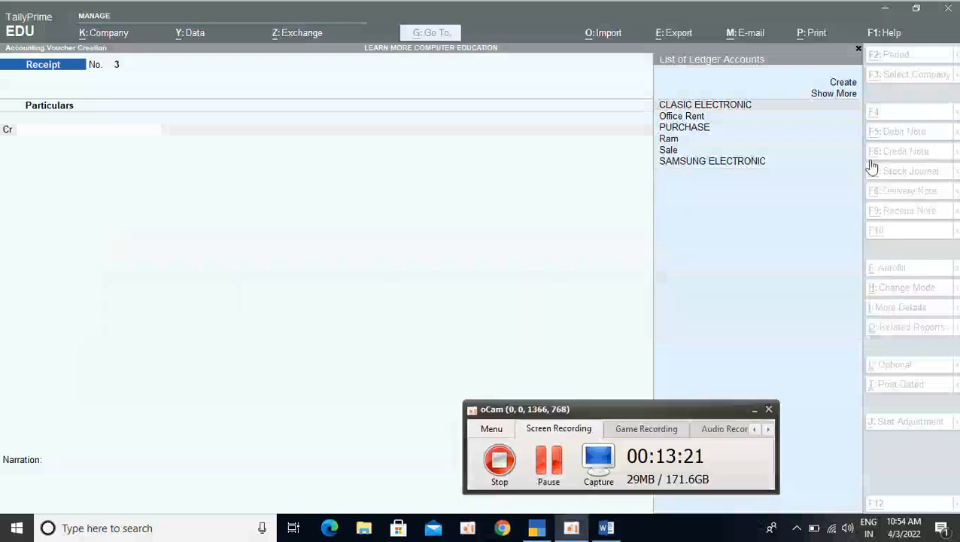